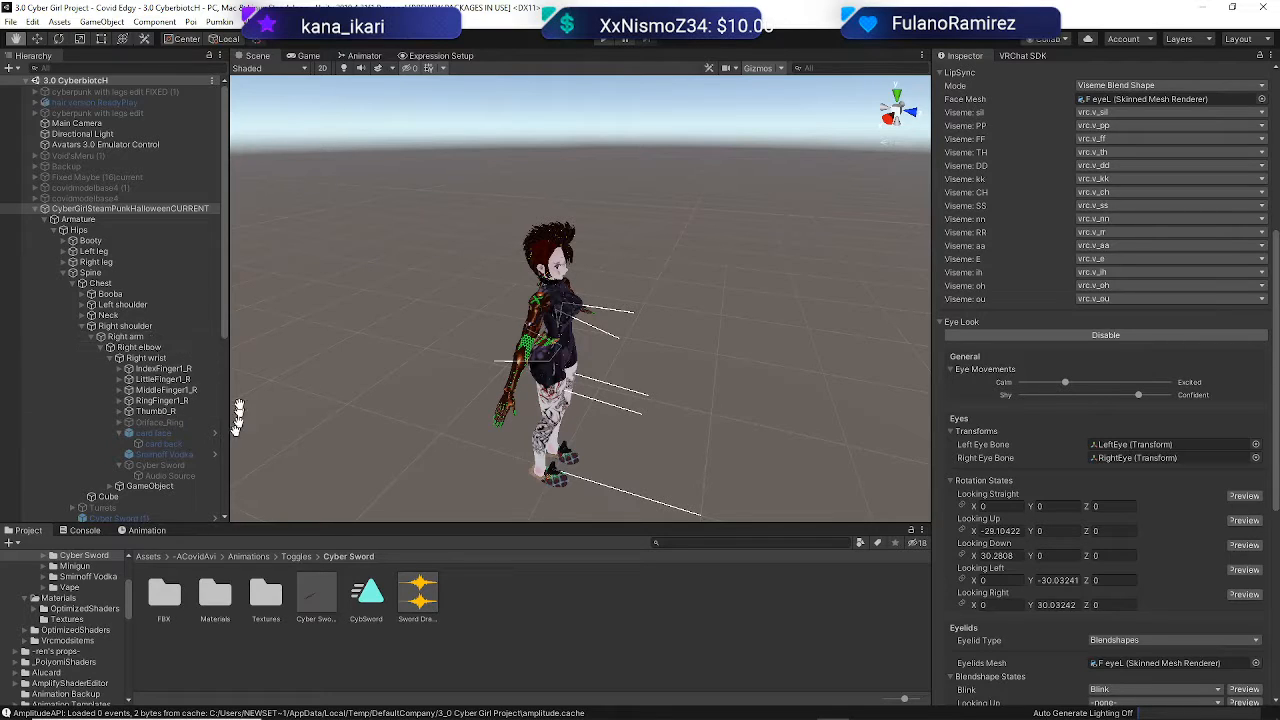
# Assign the CyberGirlSteamPunkHalloweenCURRENT avatar to the Expression Setup tool to load its hand gestures
pyautogui.scroll(-2, 190, 400)
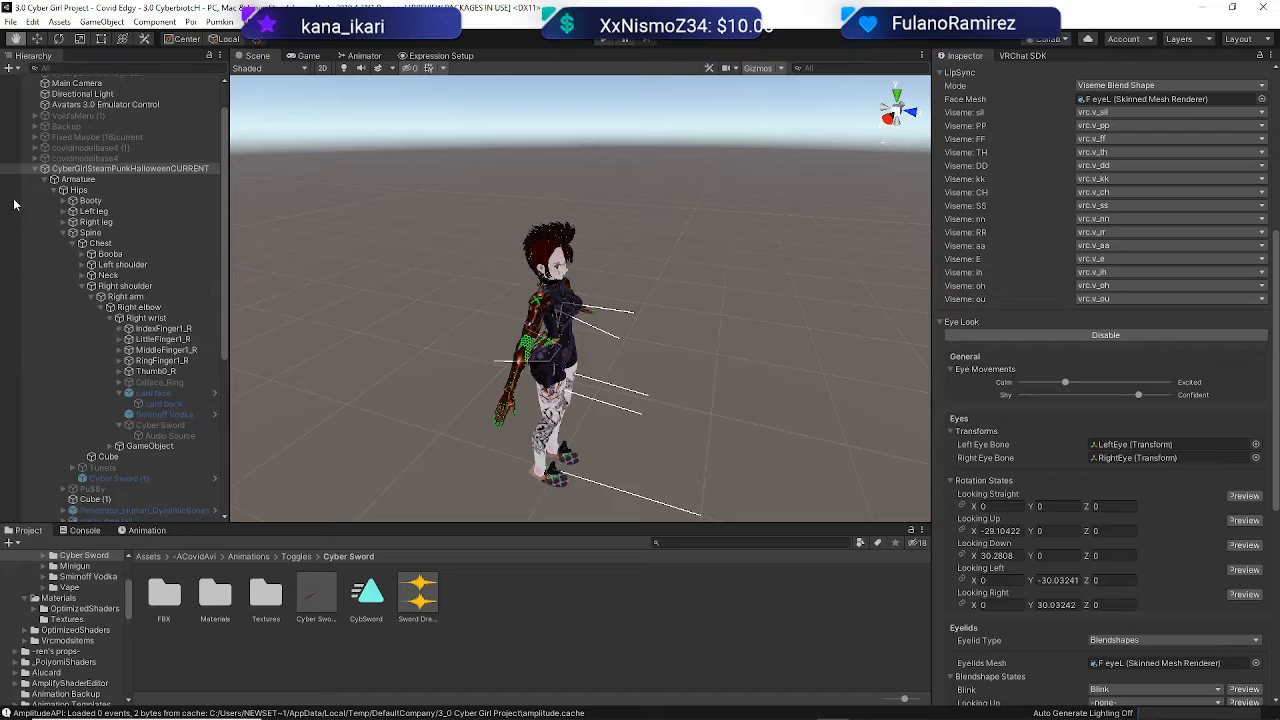
pyautogui.click(432, 56)
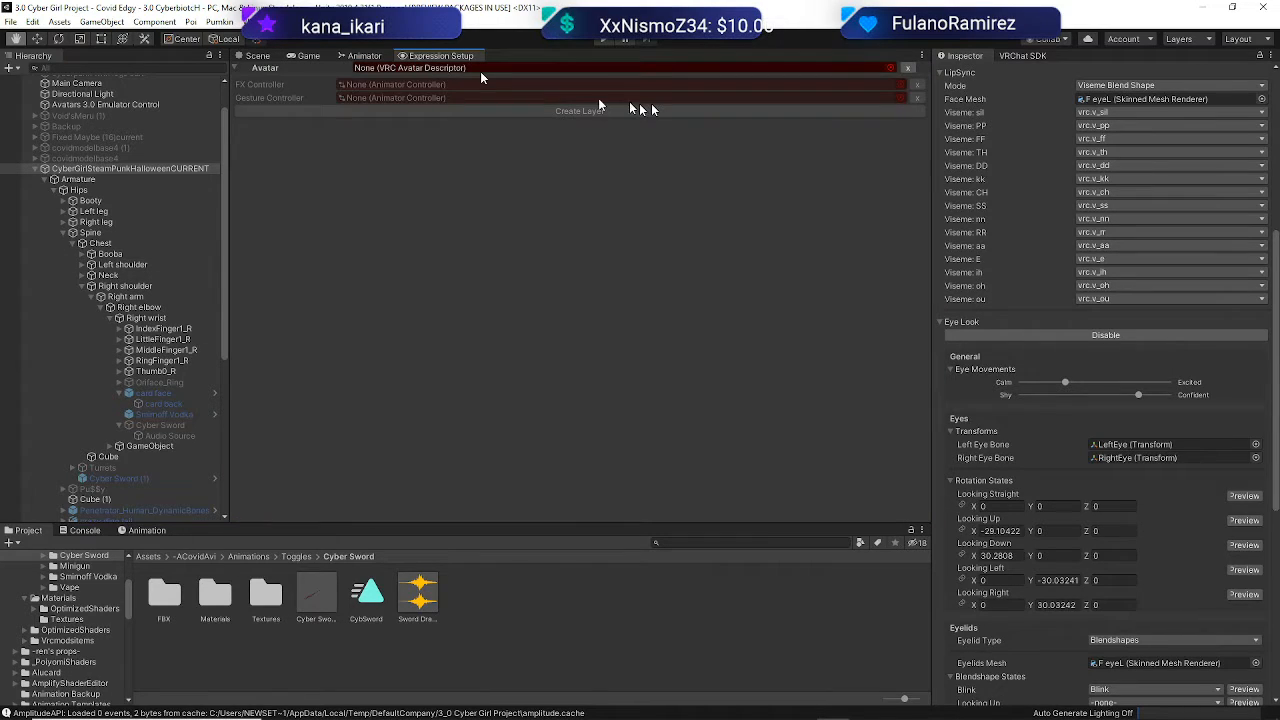
pyautogui.moveTo(175, 170); pyautogui.dragTo(452, 69)
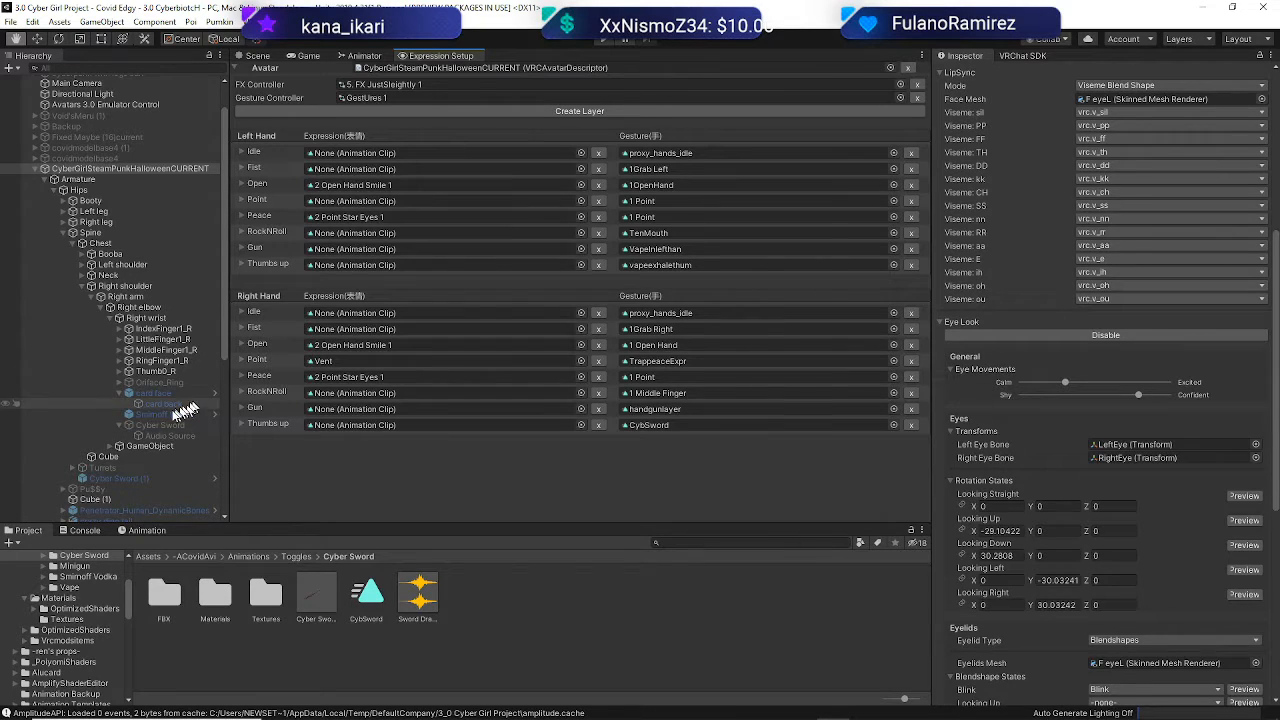
# Select the CyberGirlSteamPunkHalloweenCURRENT avatar and open its Smirnoff clip for animation in the scene view
pyautogui.click(140, 413)
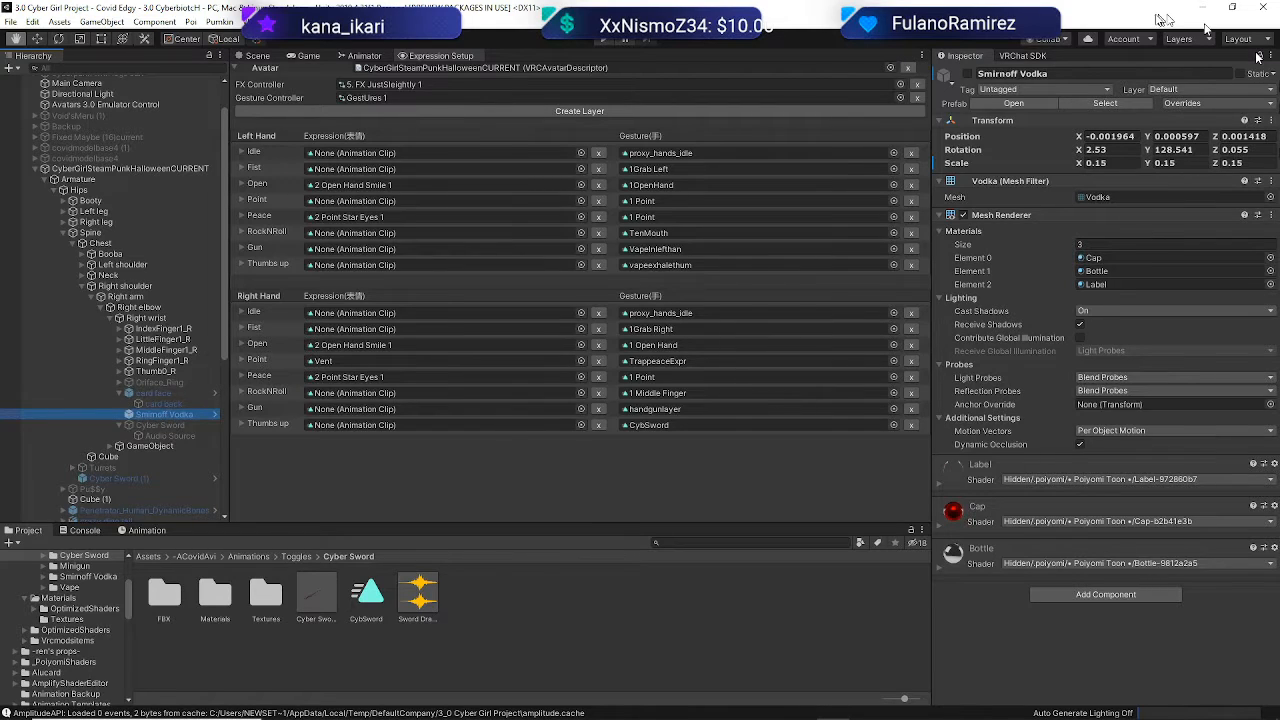
pyautogui.click(258, 55)
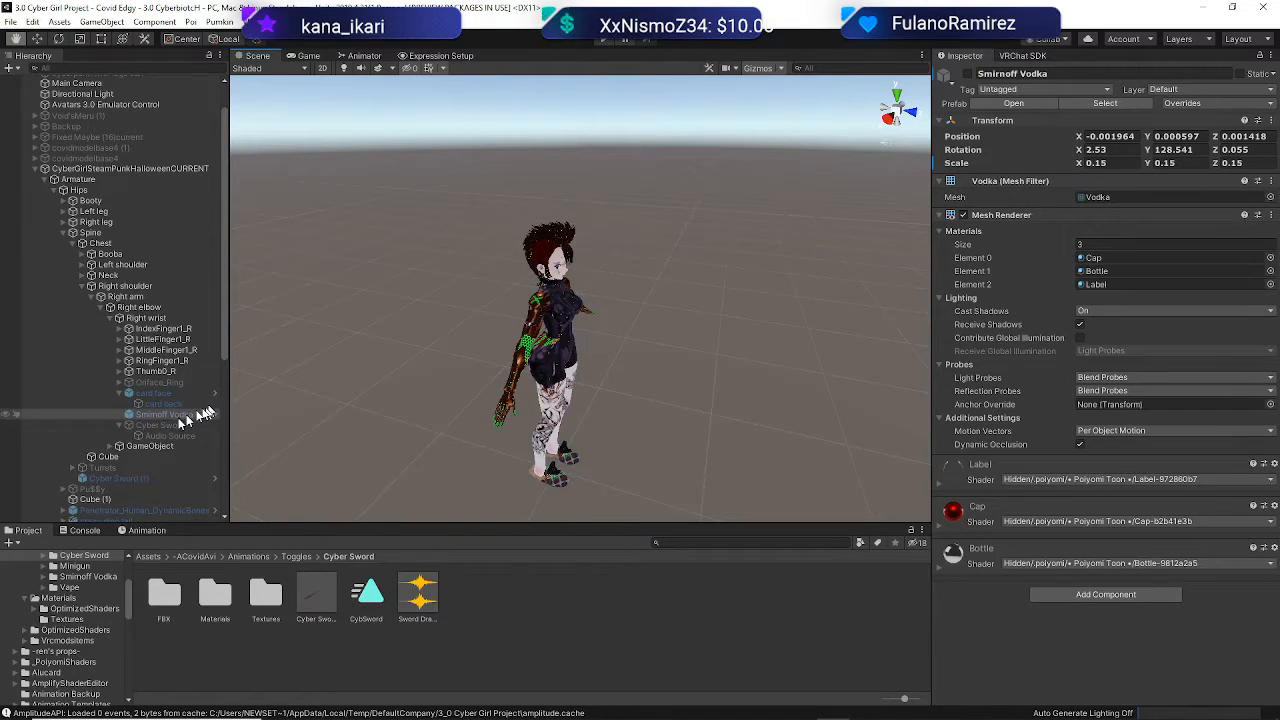
pyautogui.click(117, 168)
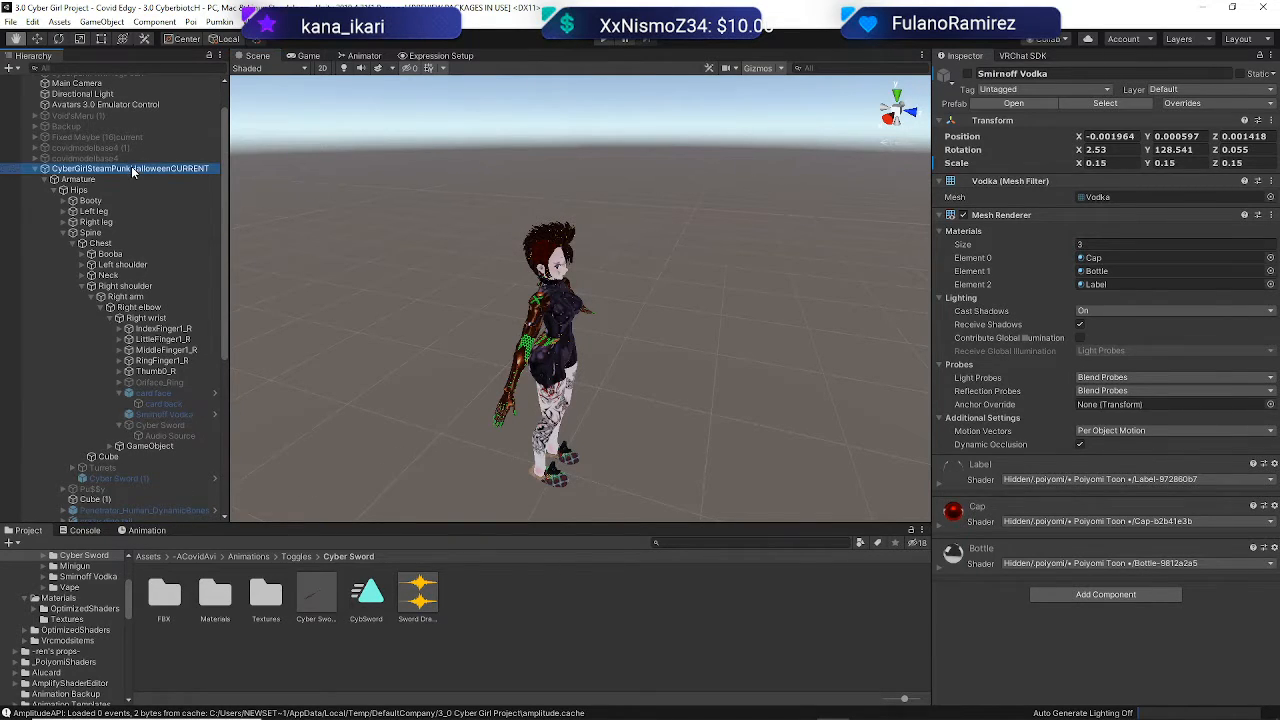
pyautogui.click(160, 530)
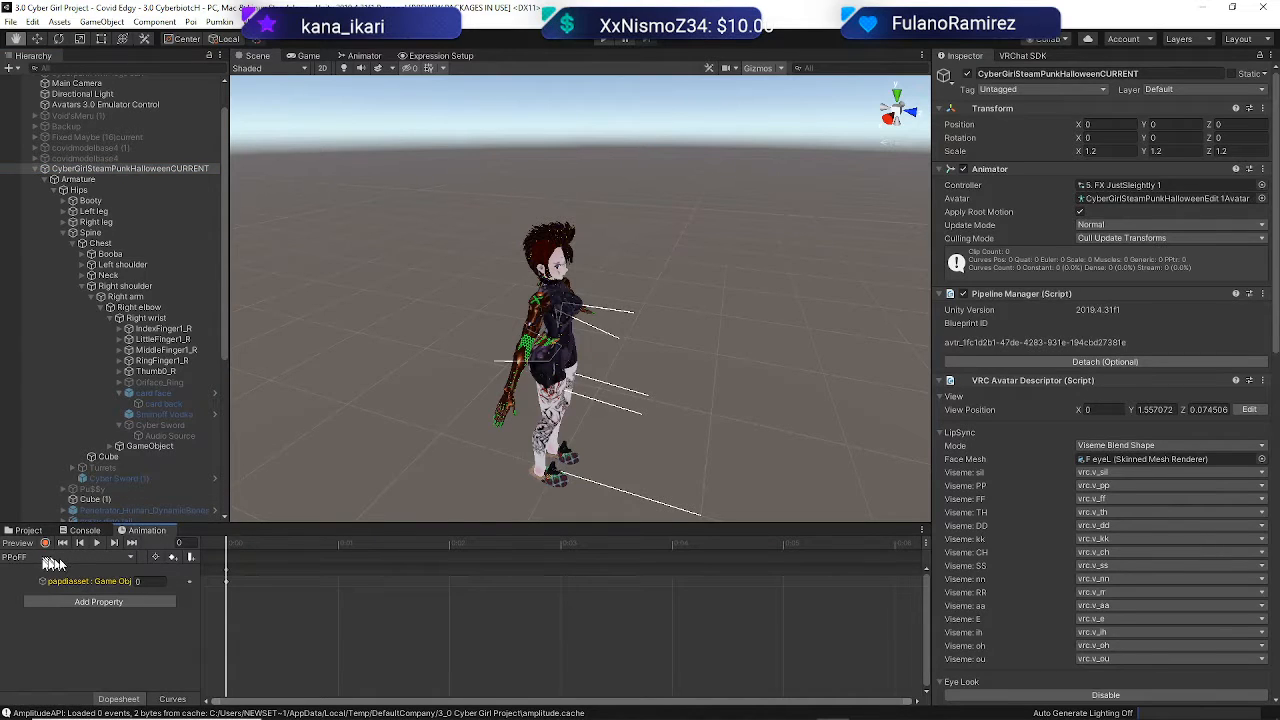
pyautogui.click(50, 558)
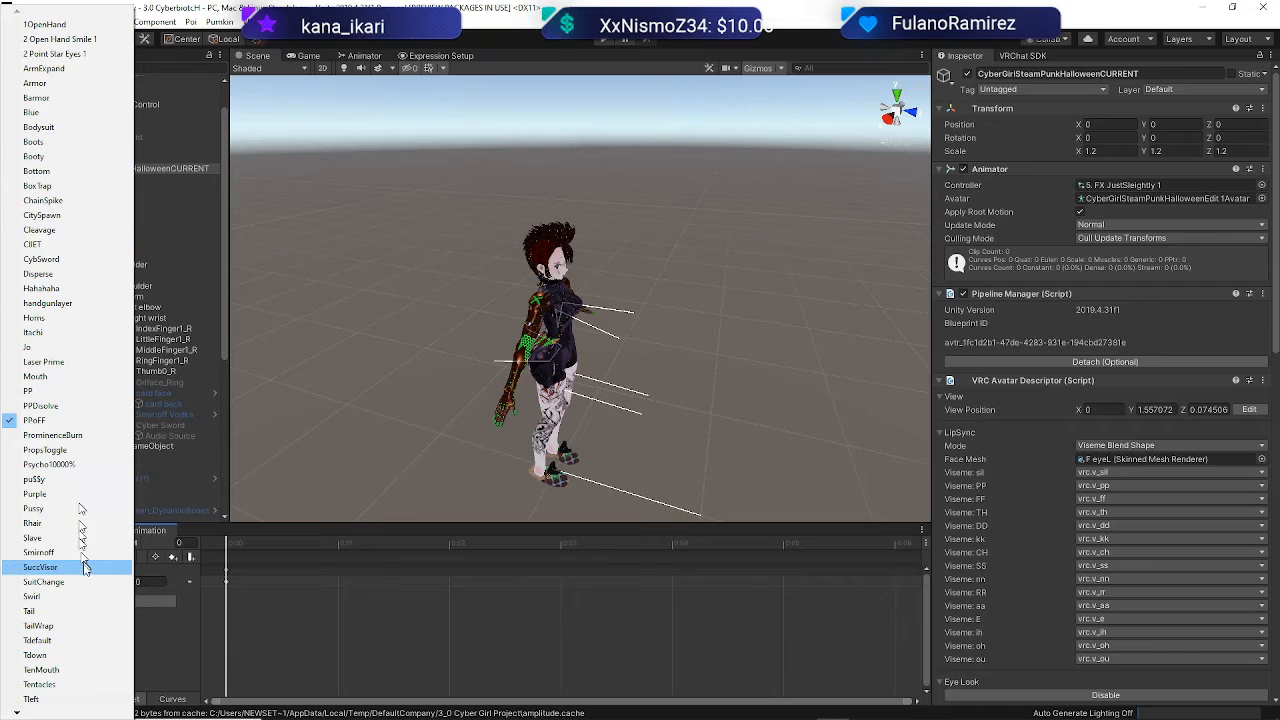
pyautogui.moveTo(35, 713)
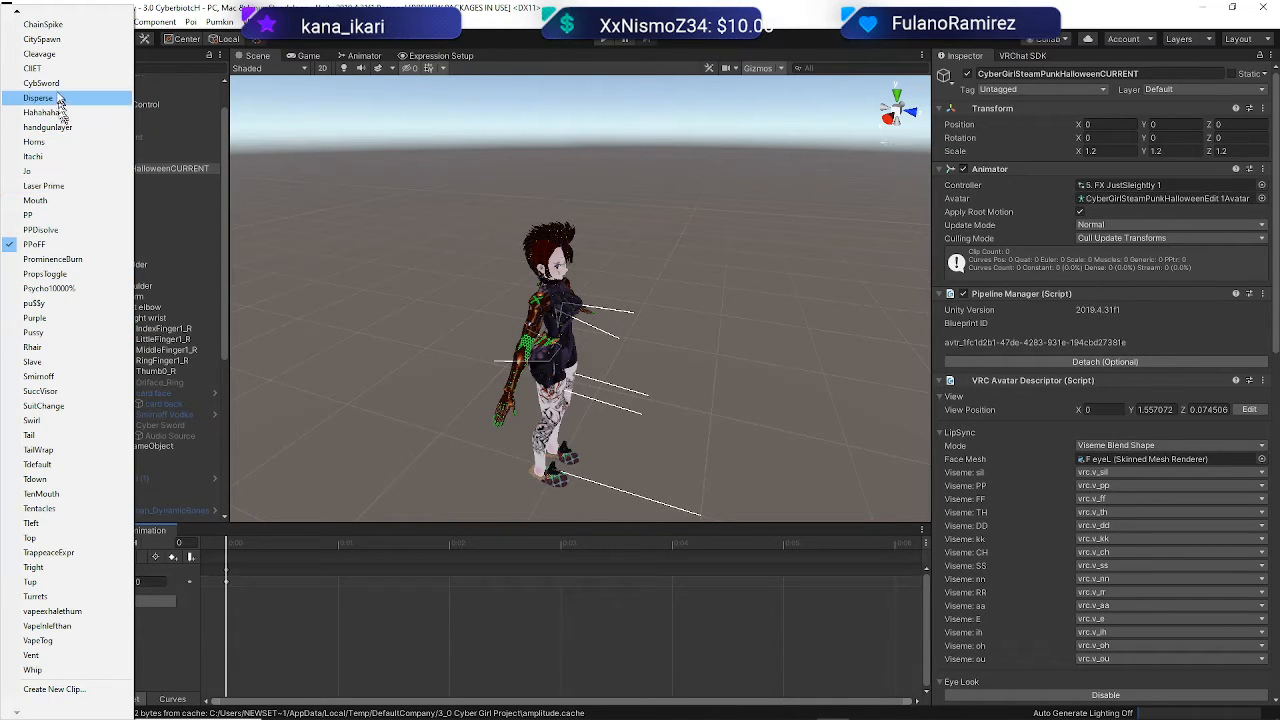
pyautogui.moveTo(38, 11)
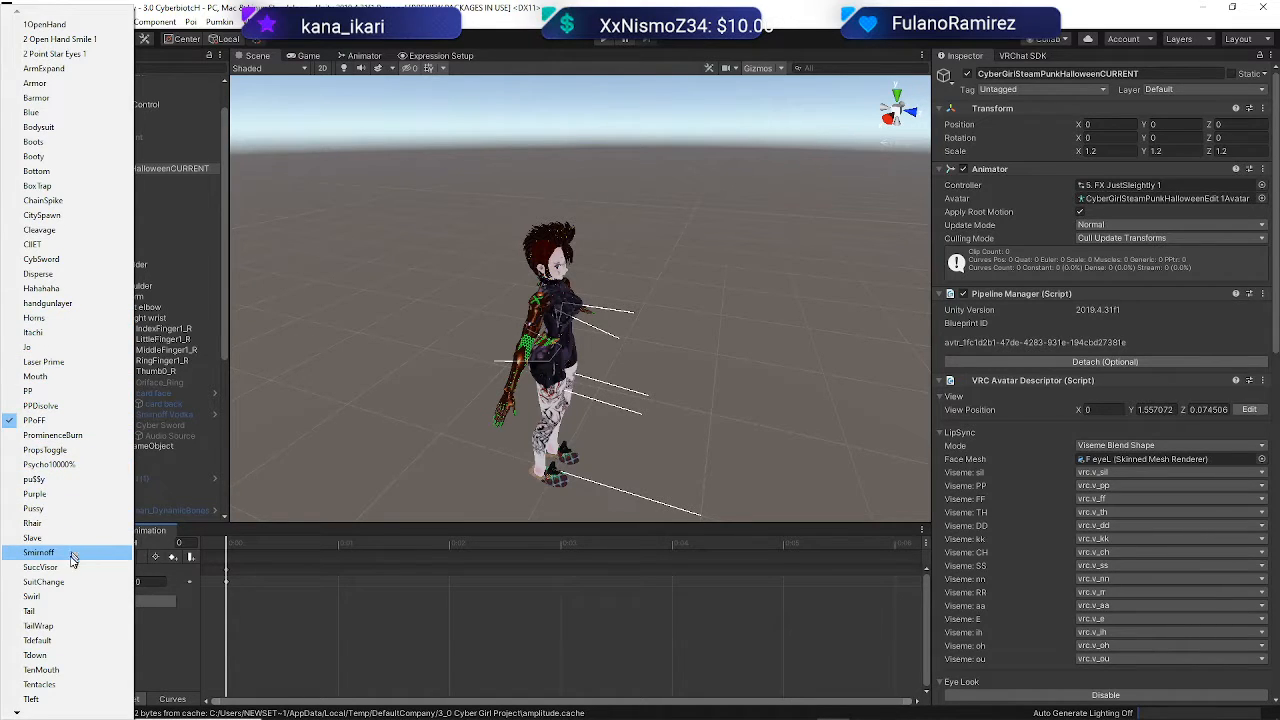
pyautogui.click(40, 552)
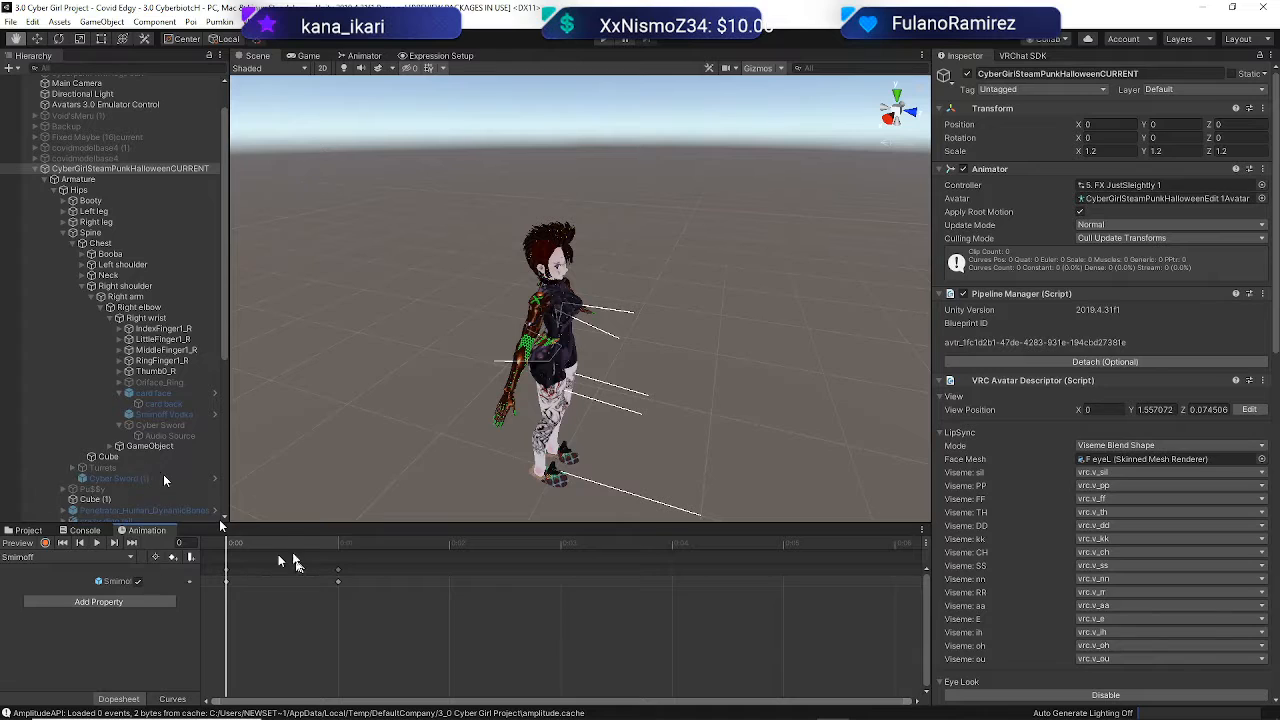
# Preview the Smirnoff clip, examine the bottle in the avatar's hand from the front, and end the preview
pyautogui.click(27, 545)
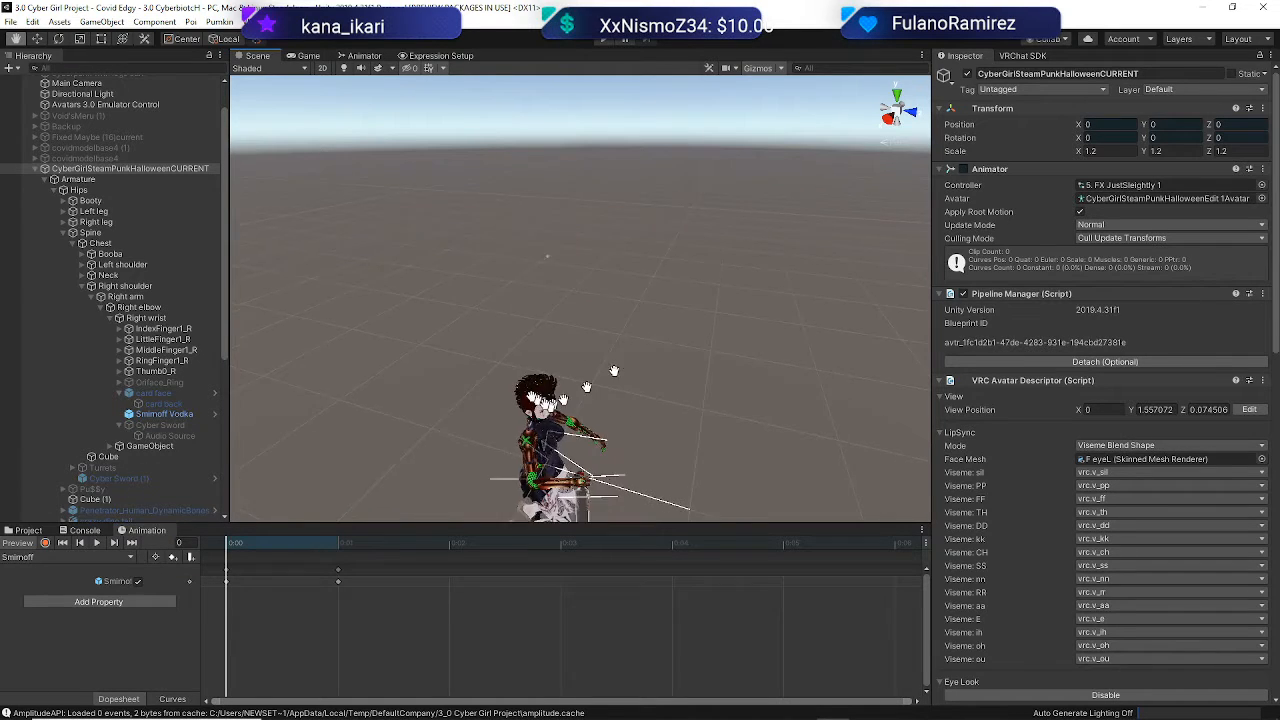
pyautogui.moveTo(591, 389); pyautogui.dragTo(520, 240, button='middle')
pyautogui.scroll(5, 500, 280)
pyautogui.scroll(-5, 454, 381)
pyautogui.keyDown('alt'); pyautogui.moveTo(541, 368); pyautogui.dragTo(325, 338); pyautogui.keyUp('alt')
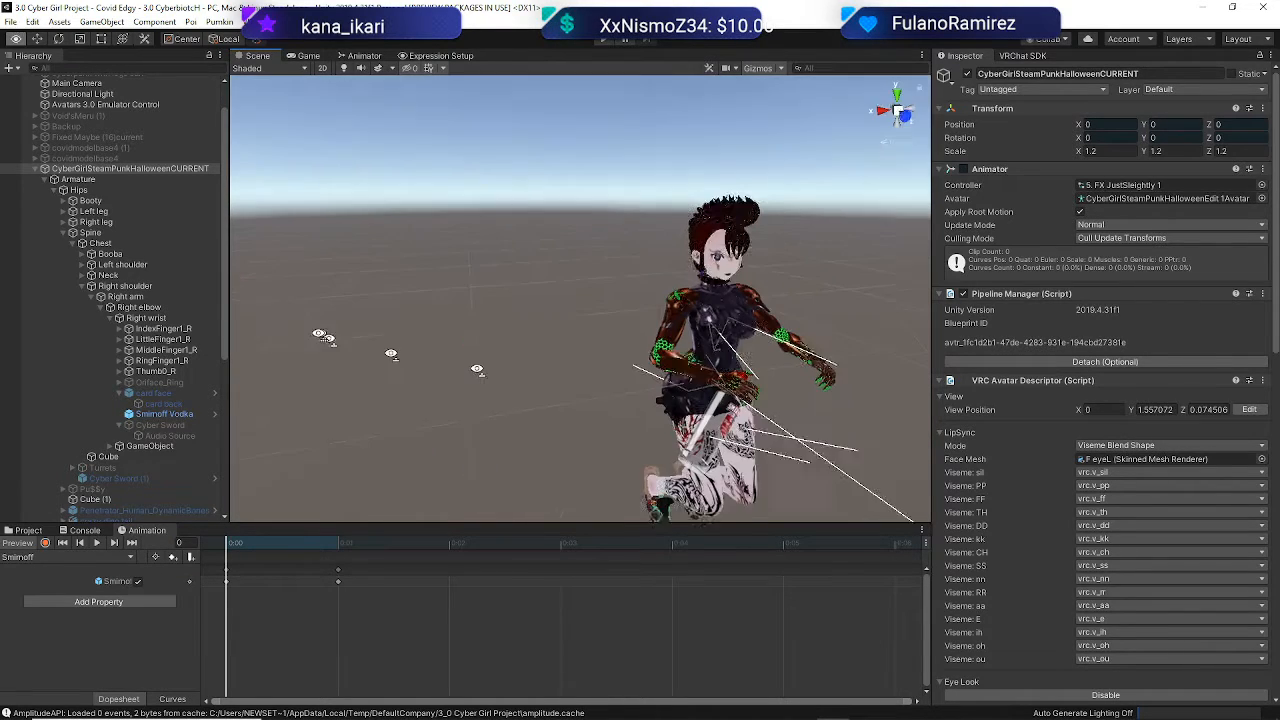
pyautogui.moveTo(632, 422); pyautogui.dragTo(528, 348, button='middle')
pyautogui.keyDown('alt'); pyautogui.moveTo(636, 330); pyautogui.dragTo(543, 352); pyautogui.keyUp('alt')
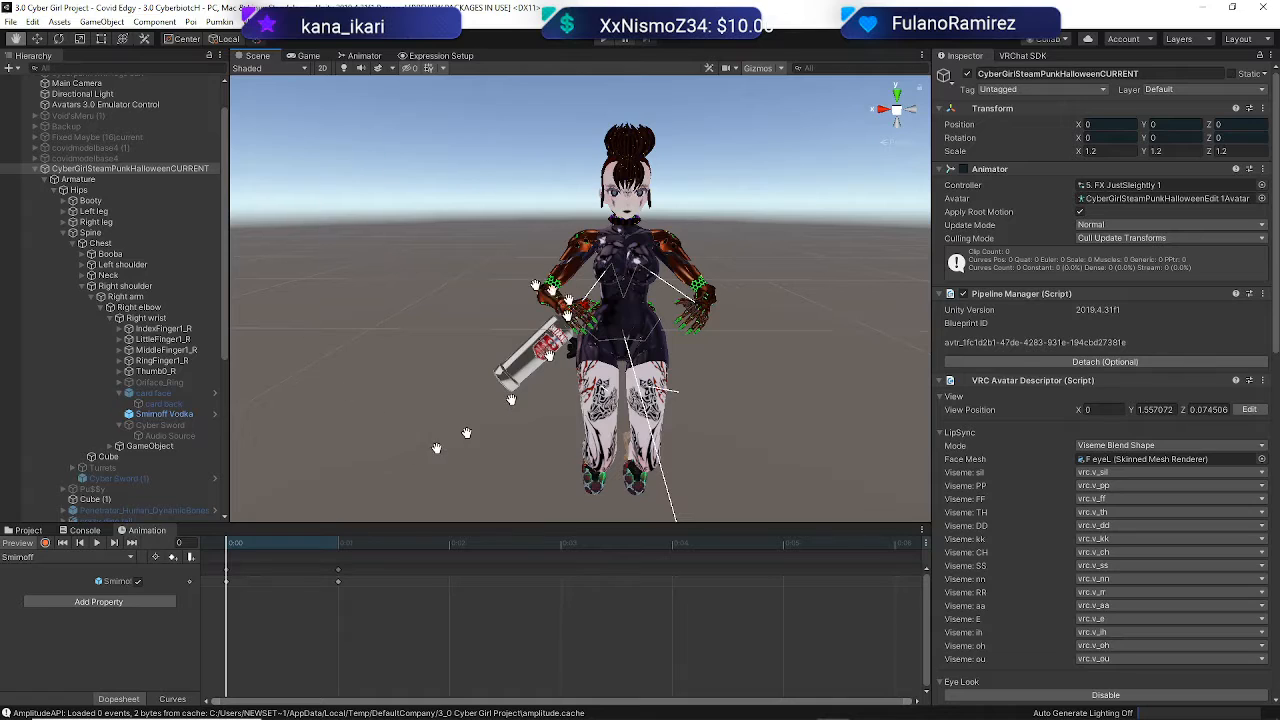
pyautogui.click(21, 545)
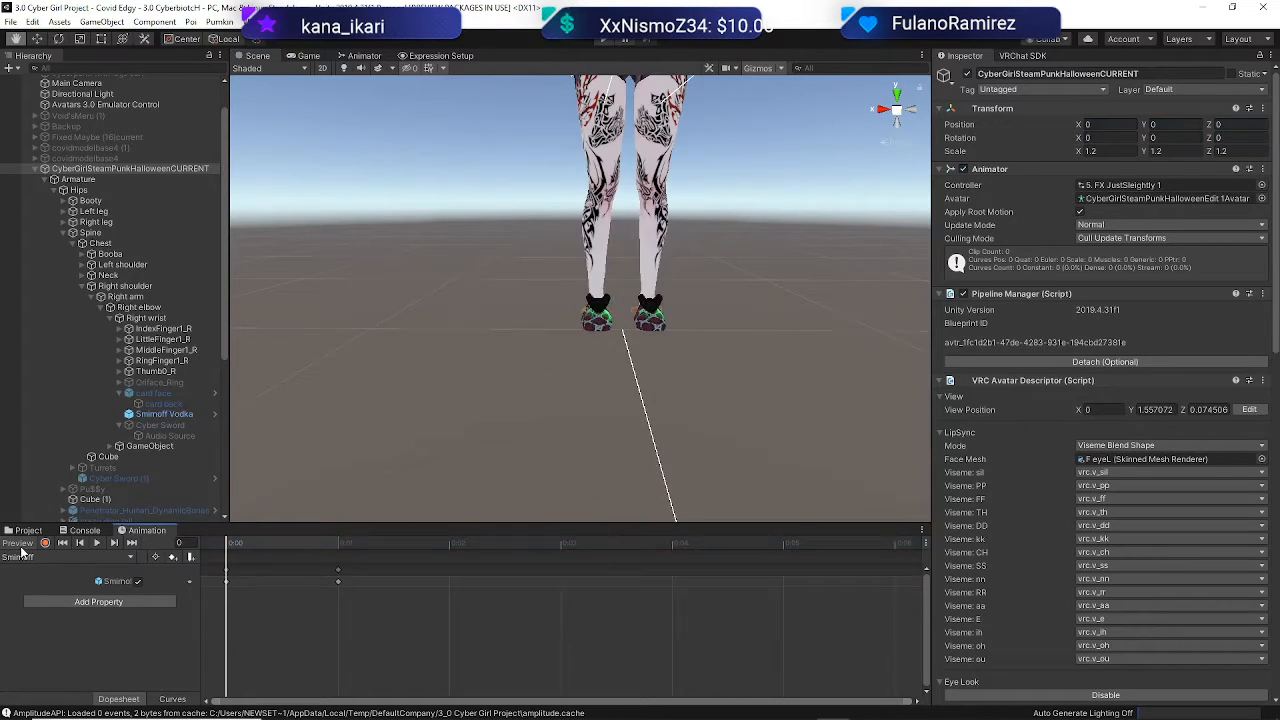
# Open the 7. Parameters 1 asset from the -ACovidAvi Animations folder
pyautogui.click(28, 530)
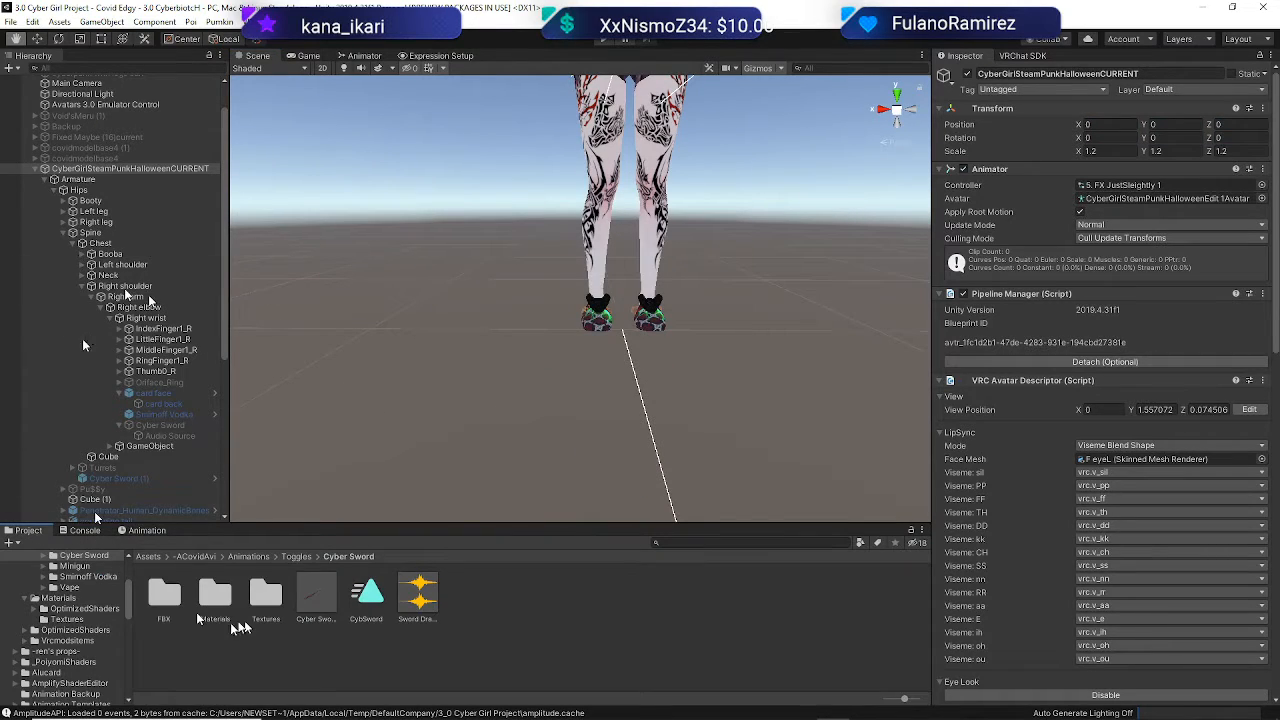
pyautogui.scroll(4, 78, 628)
pyautogui.click(74, 631)
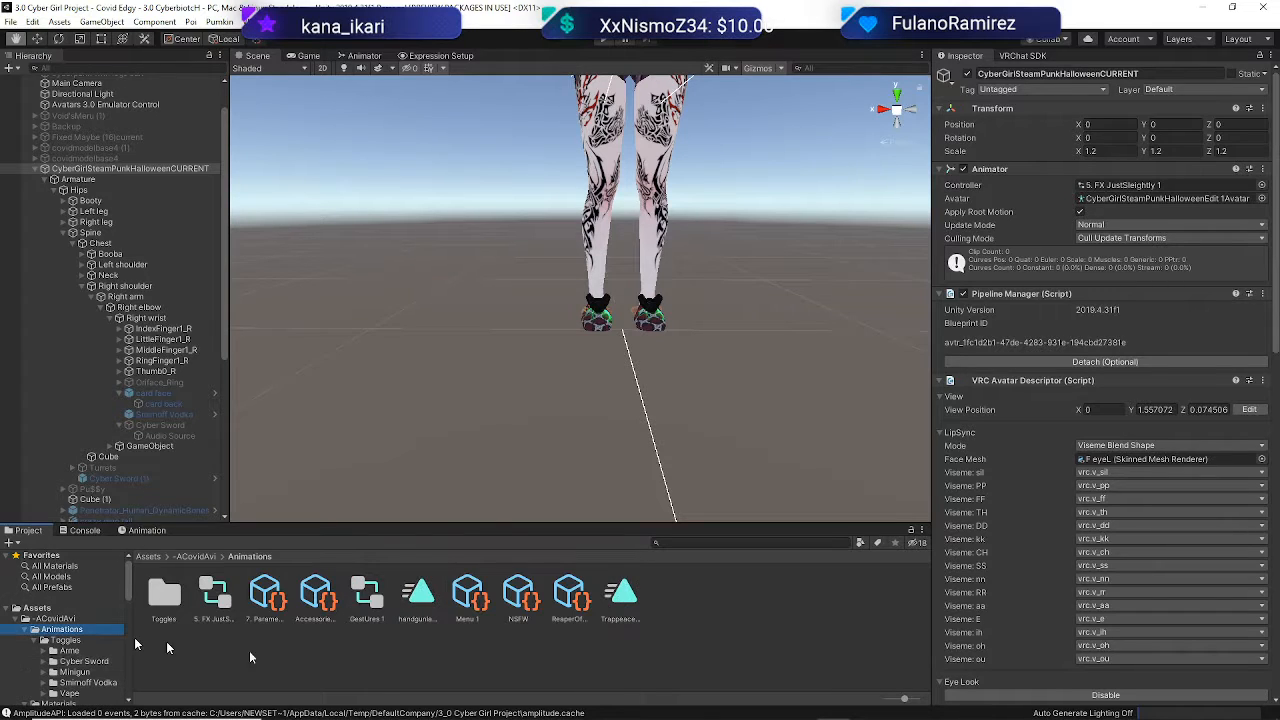
pyautogui.click(264, 600)
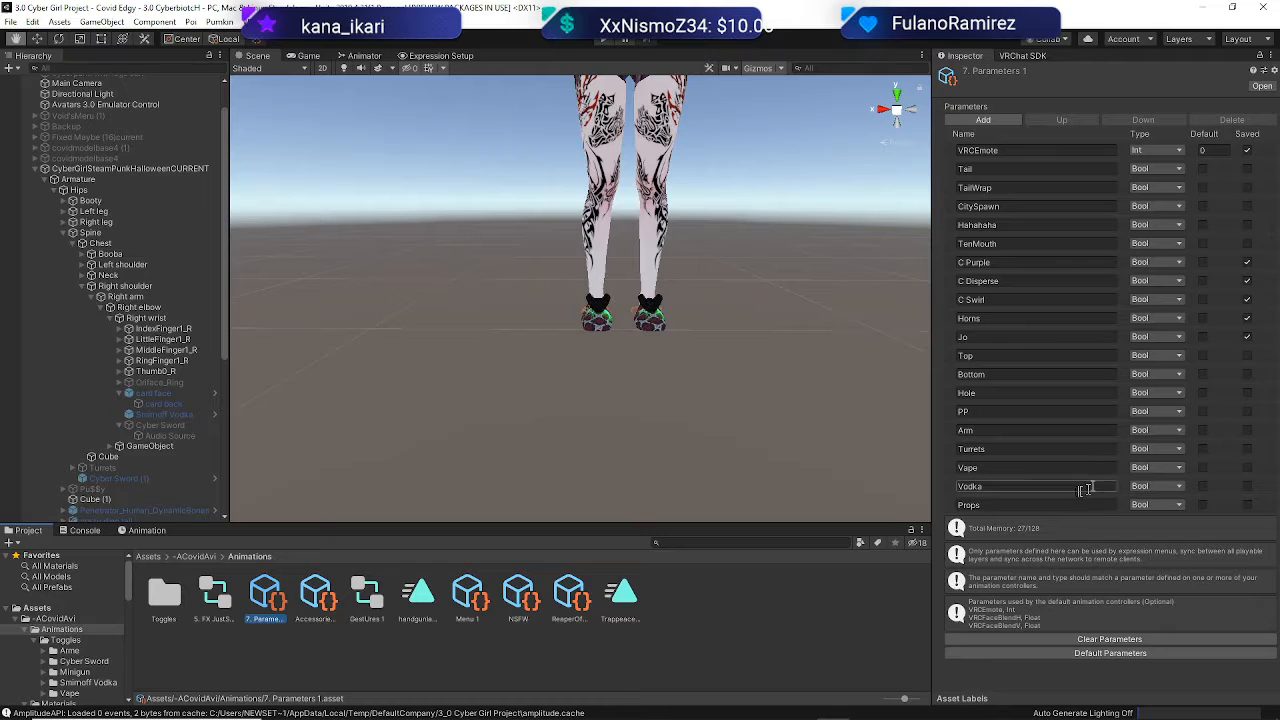
# Try deleting the Vodka parameter from the expression parameters and undo each deletion
pyautogui.click(952, 487)
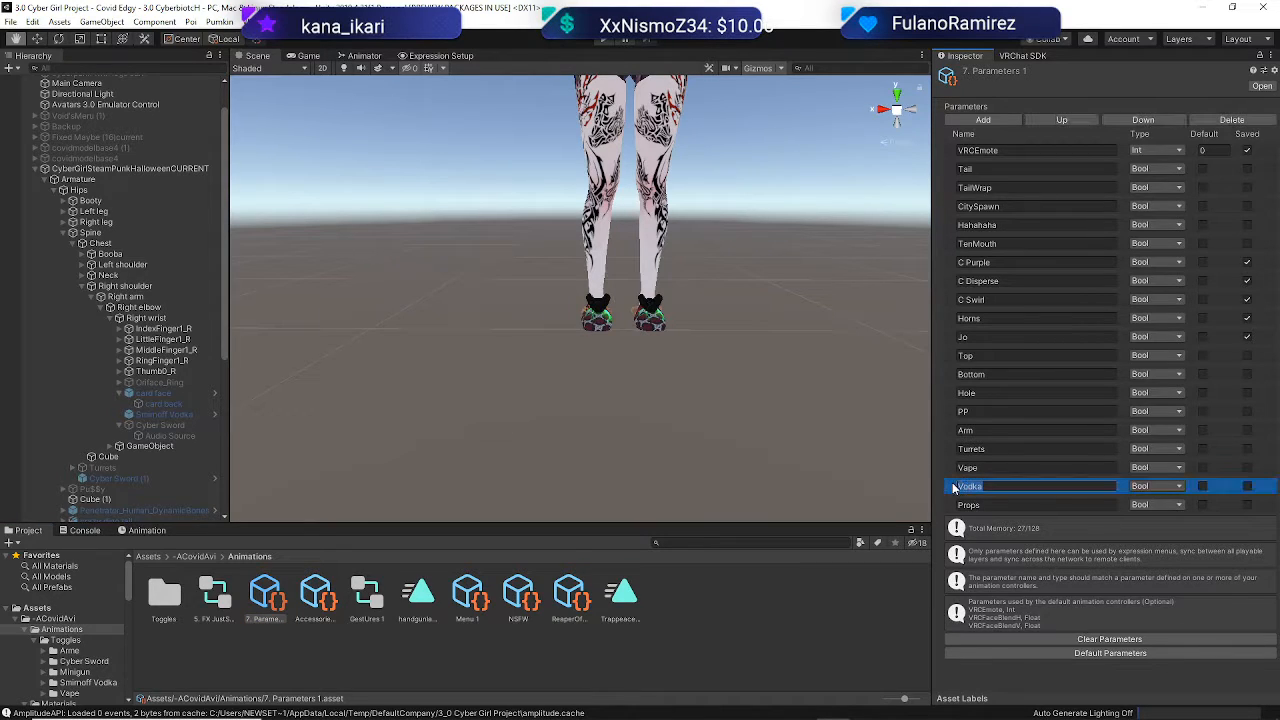
pyautogui.click(1203, 118)
pyautogui.click(1088, 483)
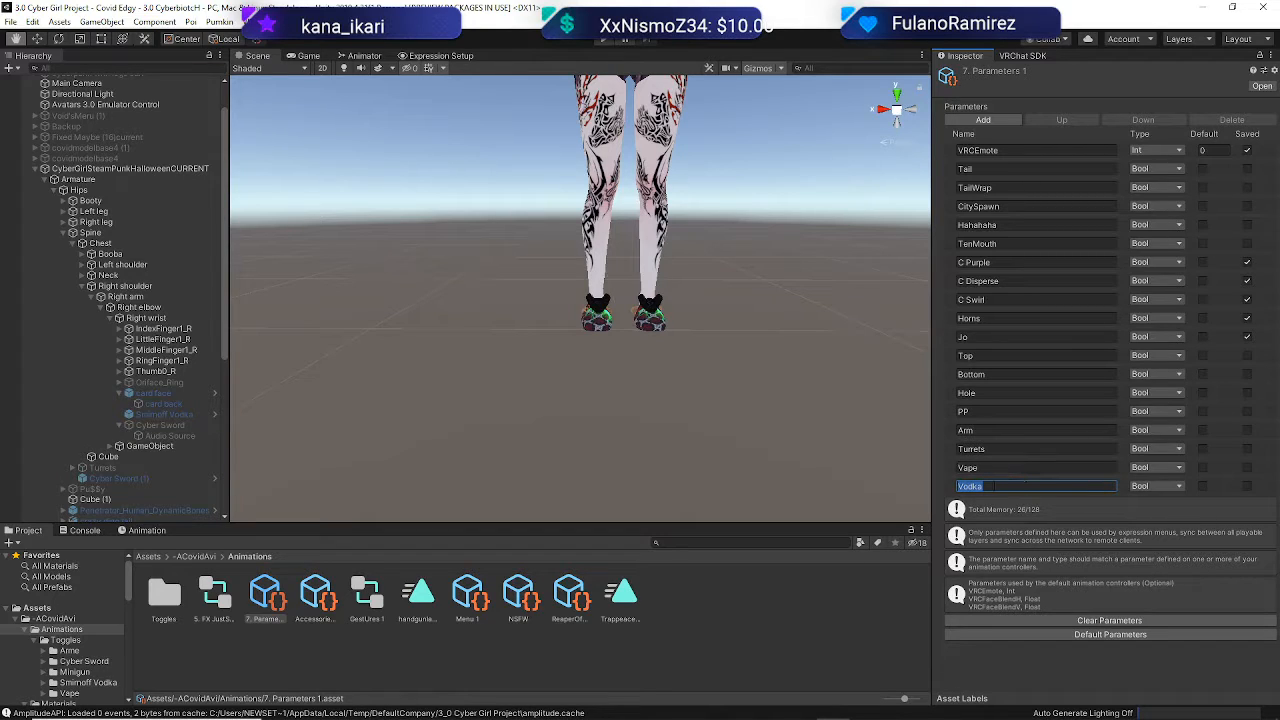
pyautogui.hotkey('ctrl', 'z')
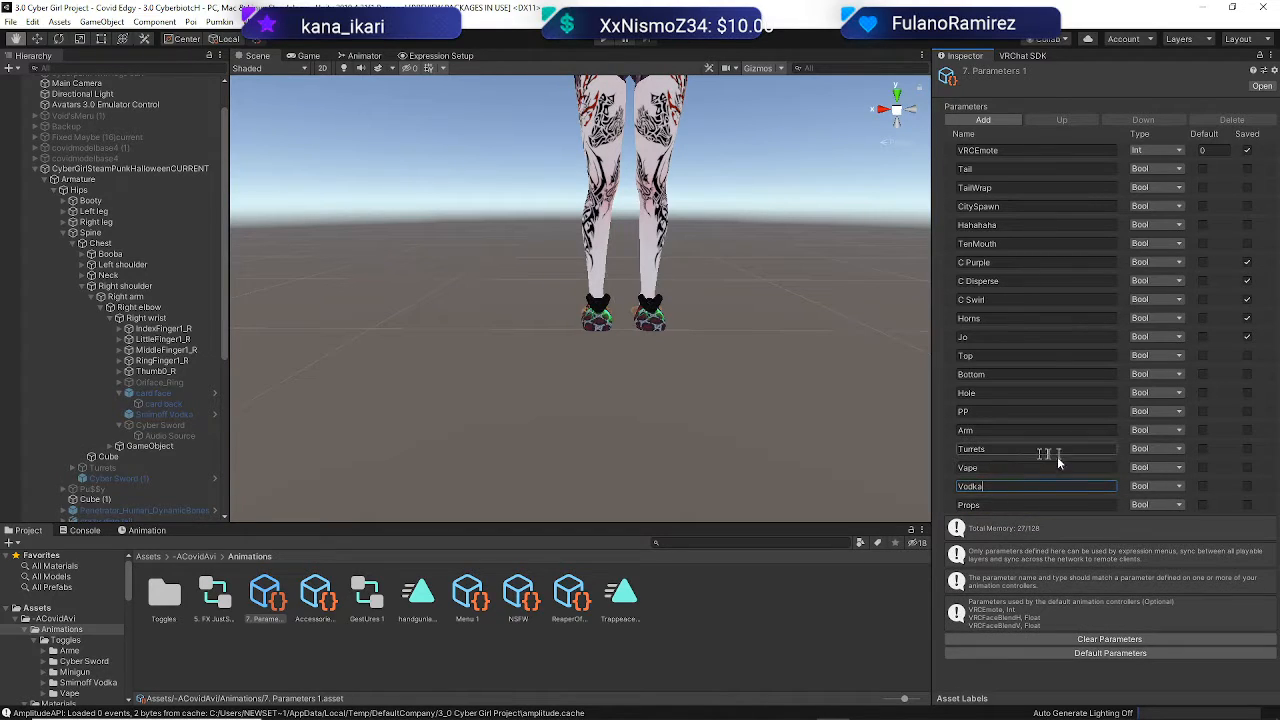
pyautogui.click(1123, 487)
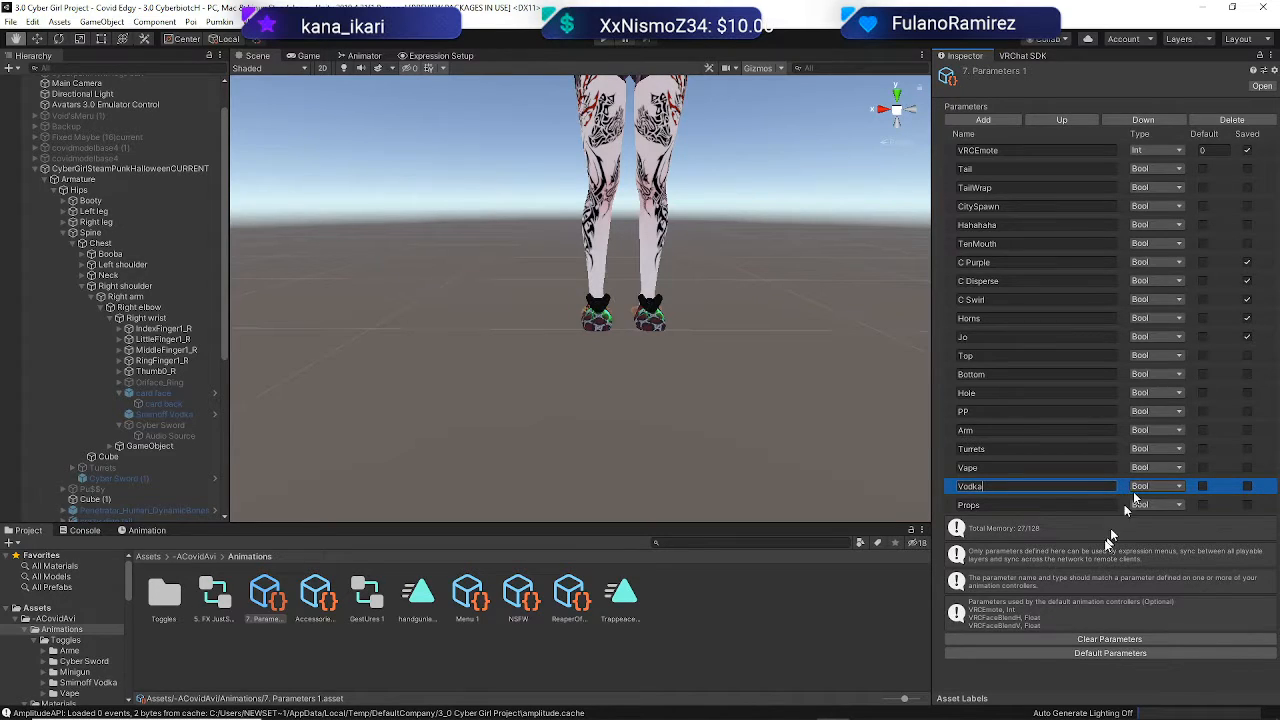
pyautogui.click(1221, 120)
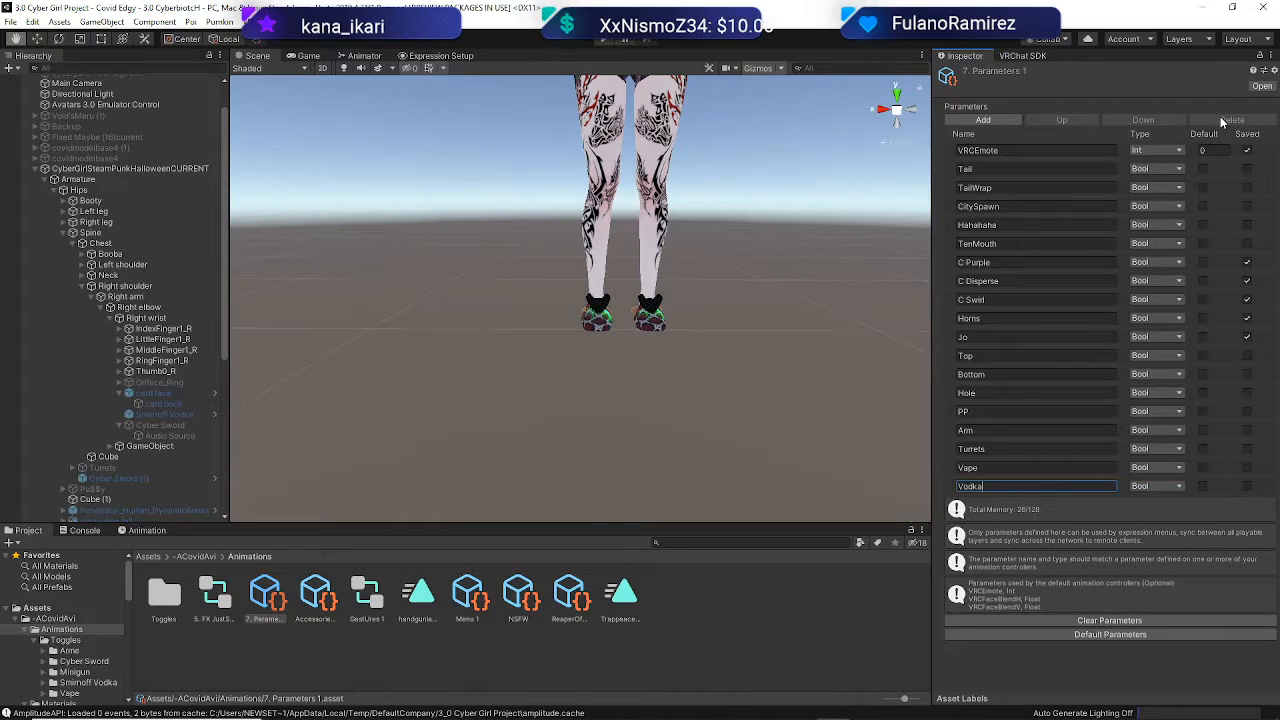
pyautogui.hotkey('ctrl', 'z')
# Cut the name Props from the last parameter and use it to replace the name Vodka in the row above
pyautogui.click(1040, 508)
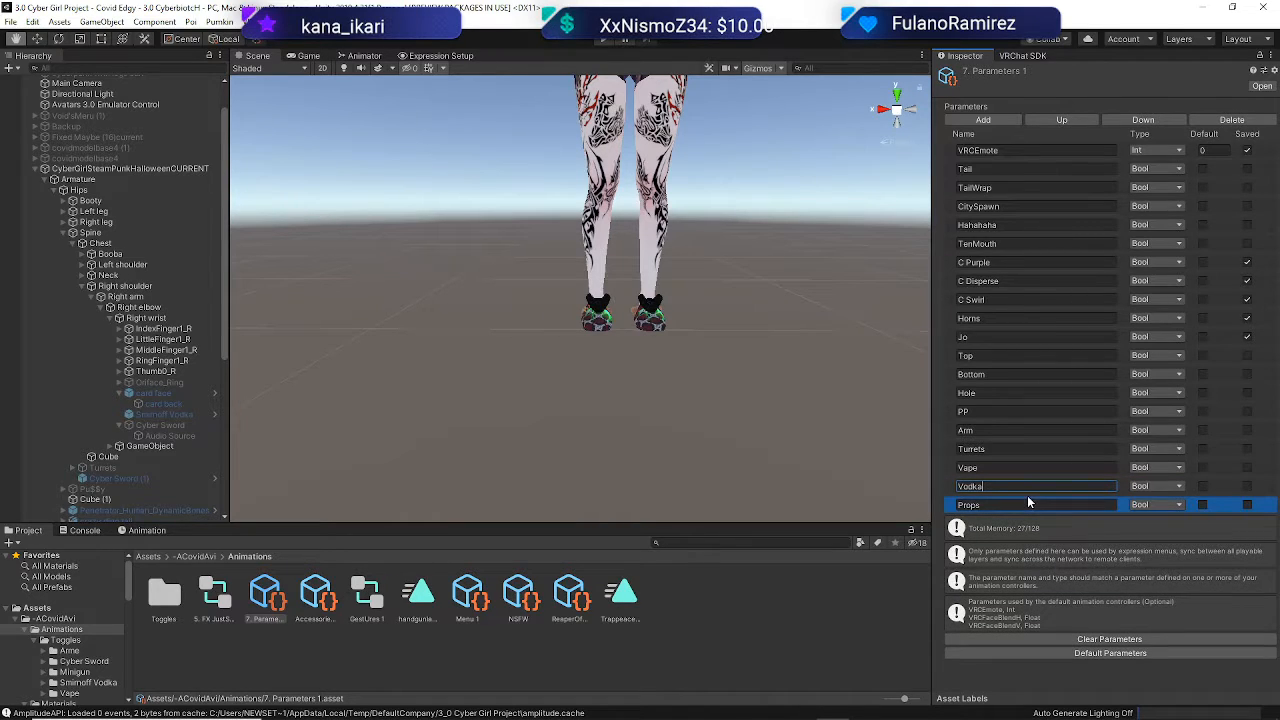
pyautogui.click(996, 507)
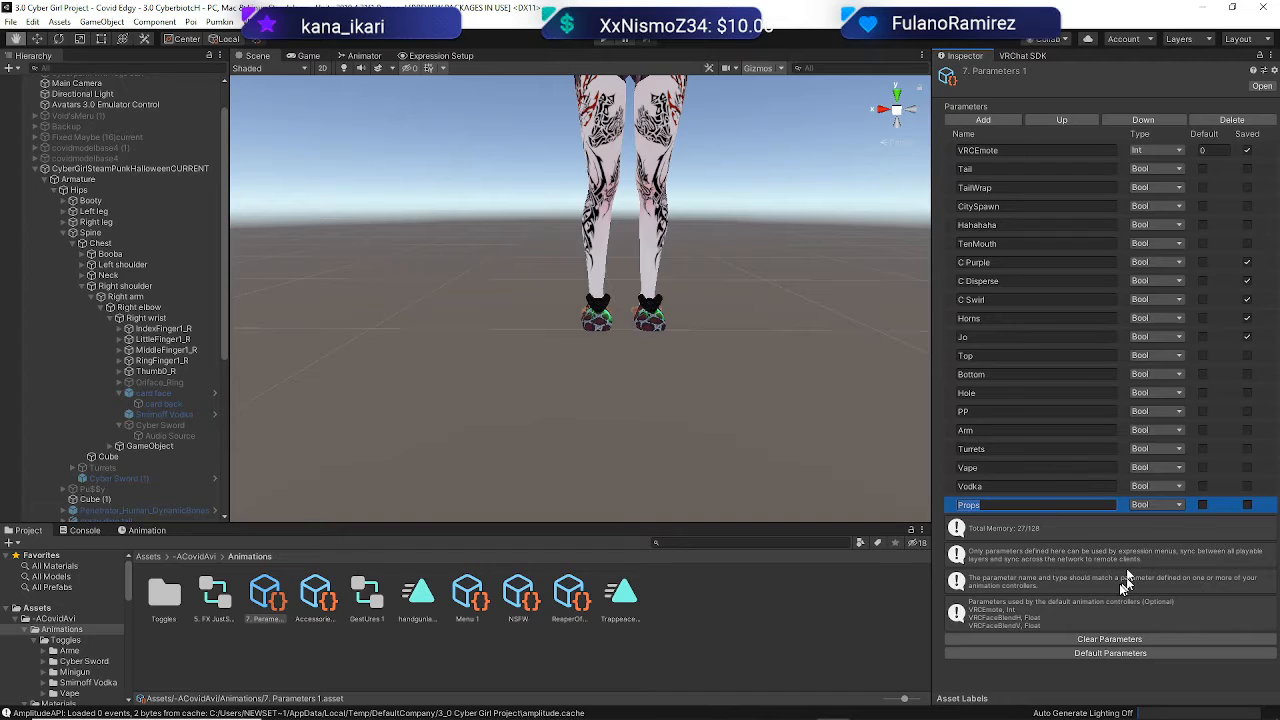
pyautogui.rightClick(1013, 504)
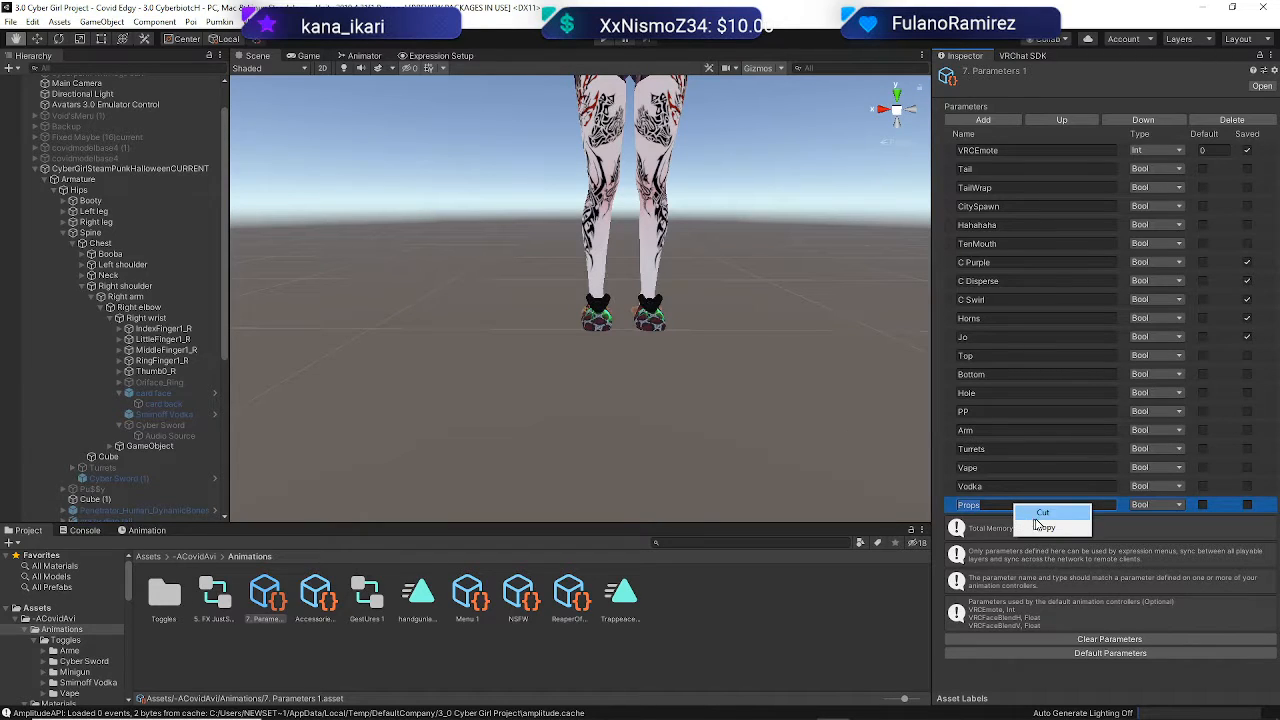
pyautogui.click(1038, 514)
pyautogui.click(1032, 487)
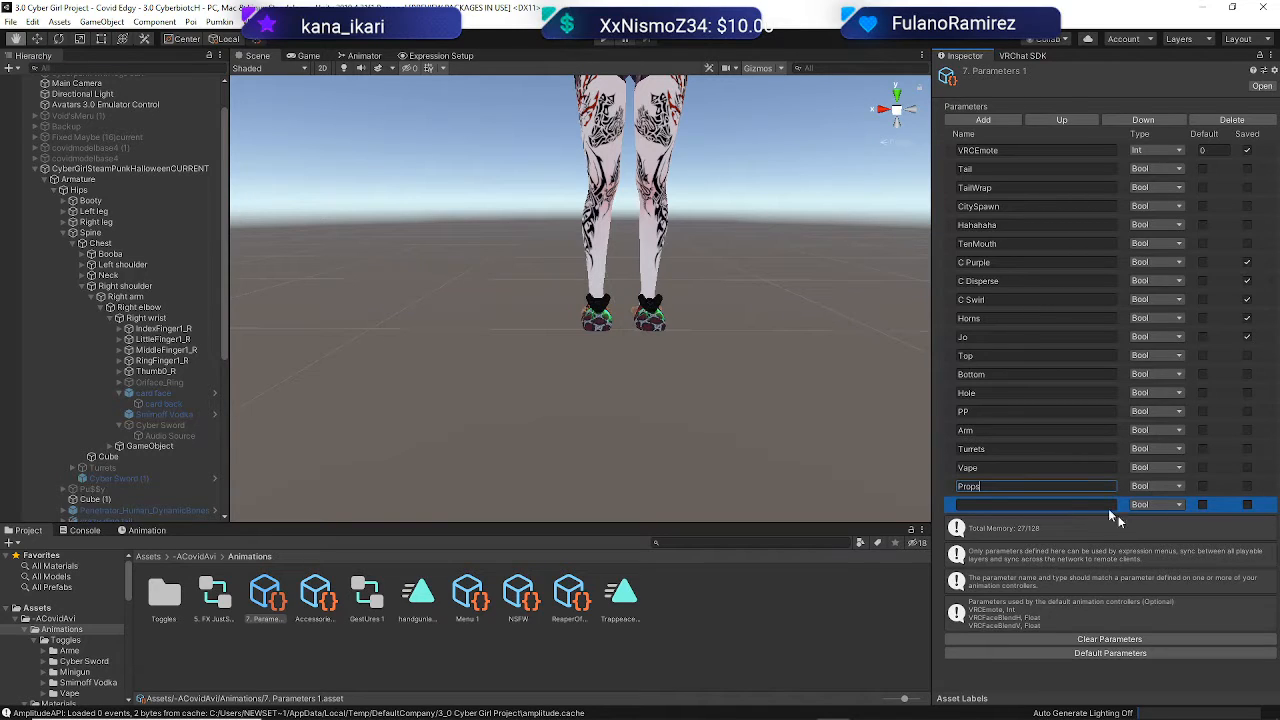
# Delete the unnamed last parameter below Props and deselect the parameters asset
pyautogui.click(1055, 457)
pyautogui.click(1040, 504)
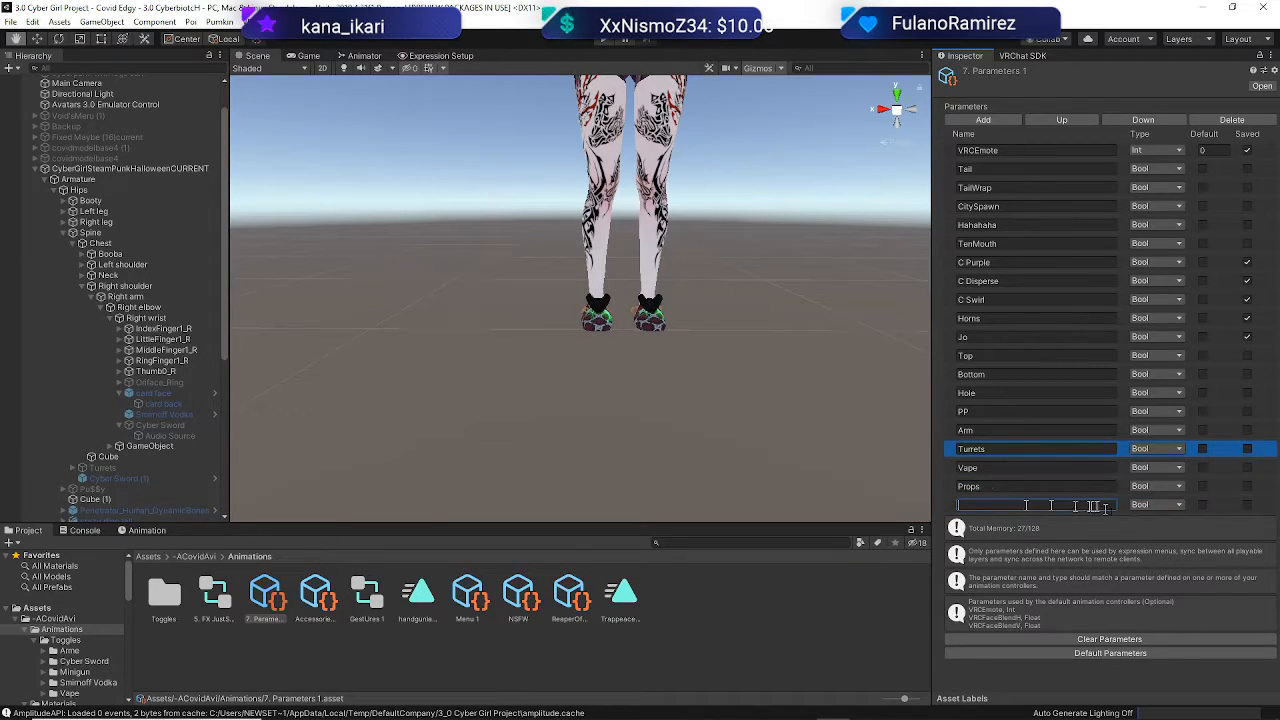
pyautogui.click(1120, 509)
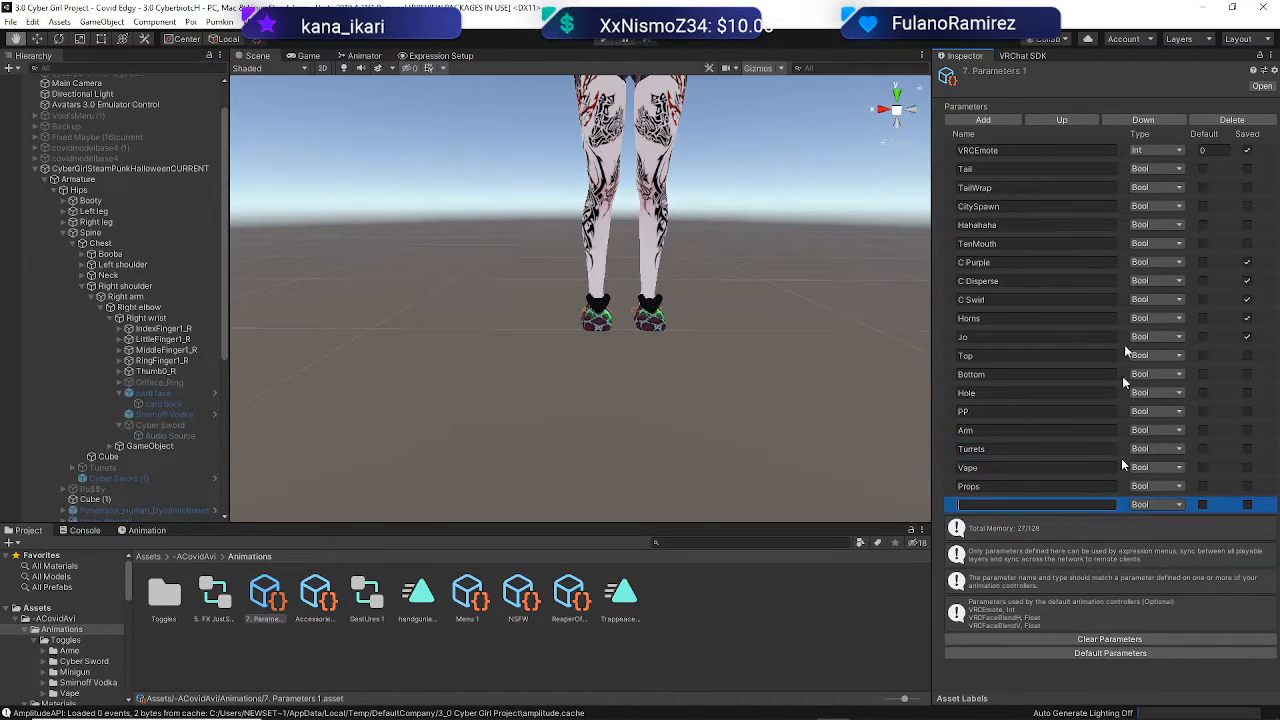
pyautogui.click(1229, 121)
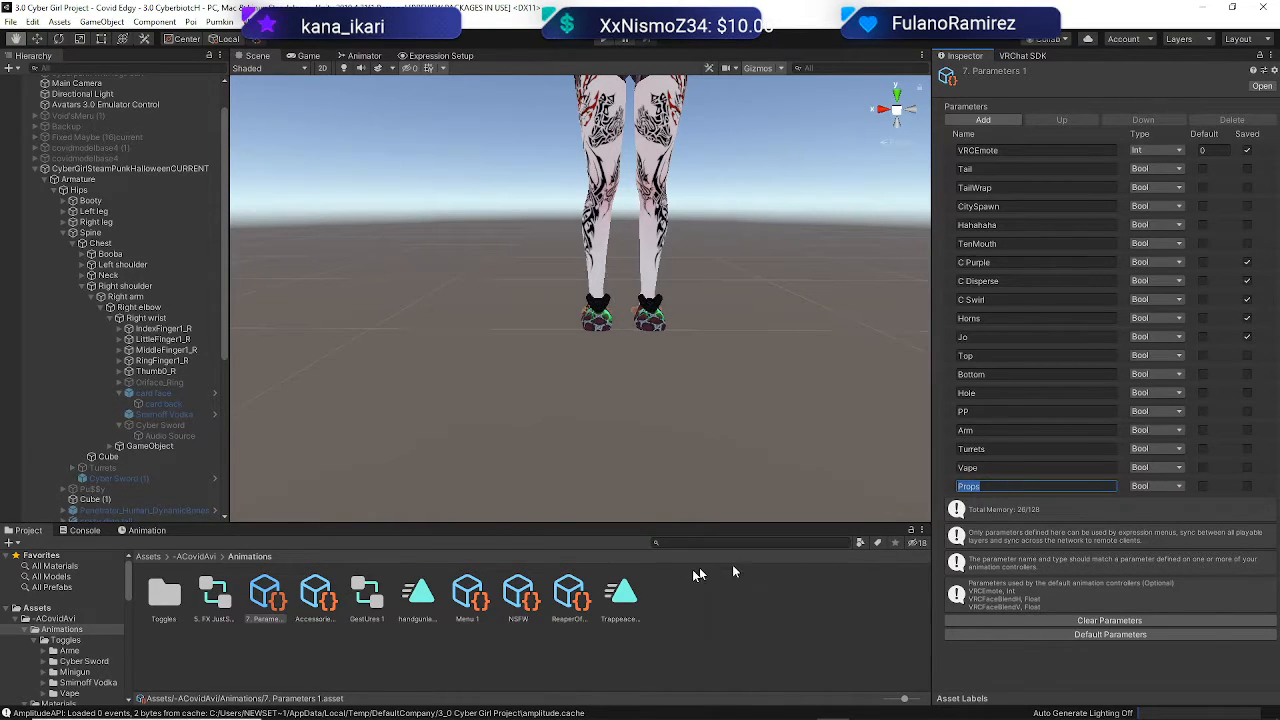
pyautogui.click(709, 627)
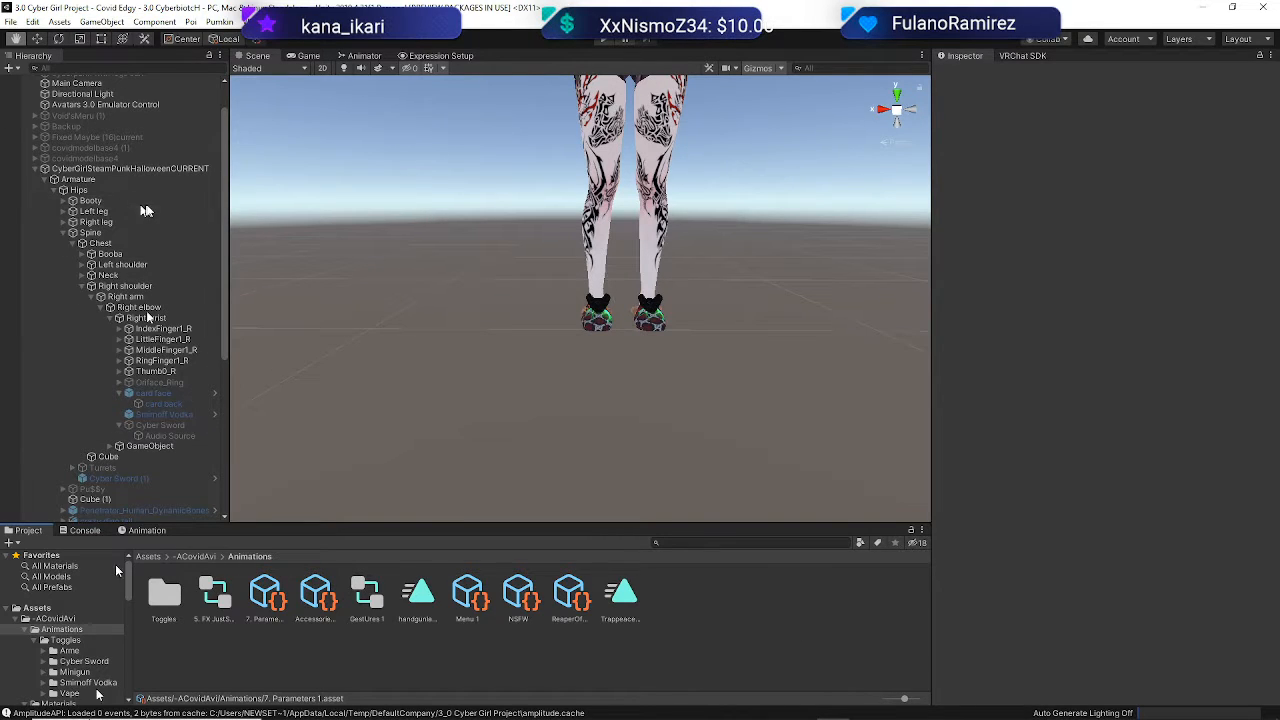
# Bring up the Smirnoff clip and the Expression Setup gesture list, with the CyberGirlSteamPunkHalloweenCURRENT avatar selected
pyautogui.scroll(-4, 140, 420)
pyautogui.scroll(5, 130, 403)
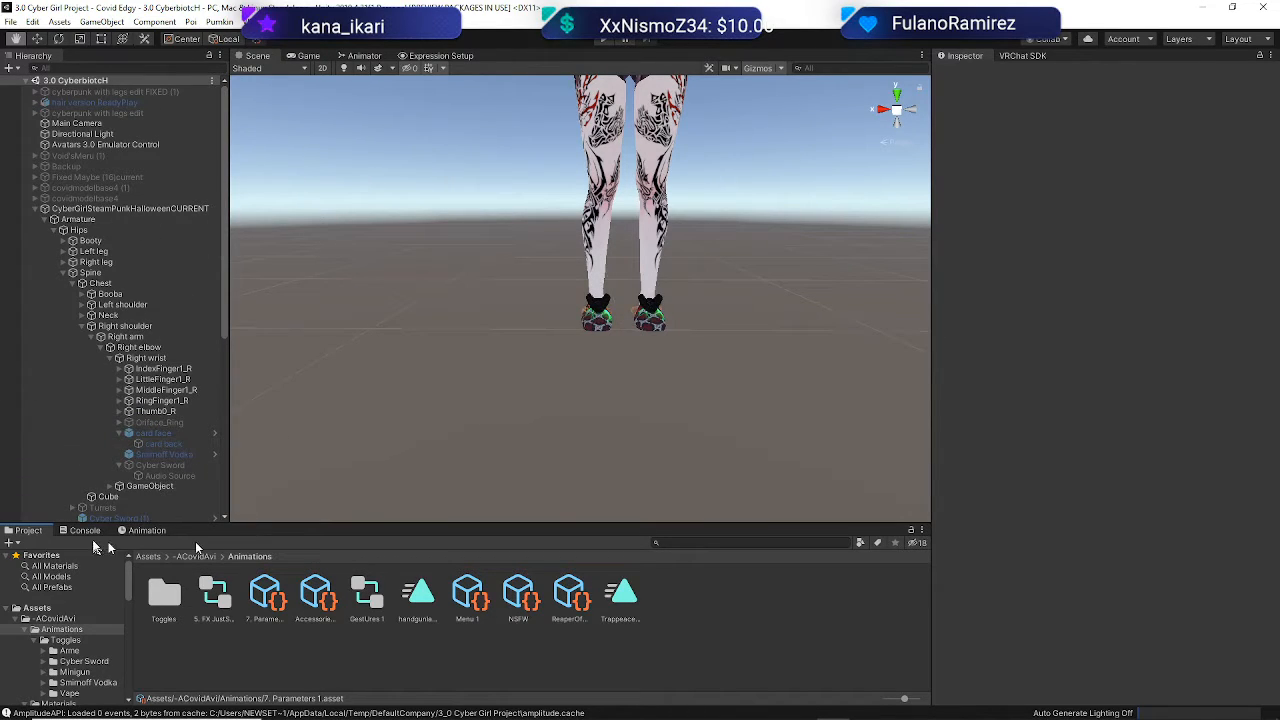
pyautogui.click(143, 531)
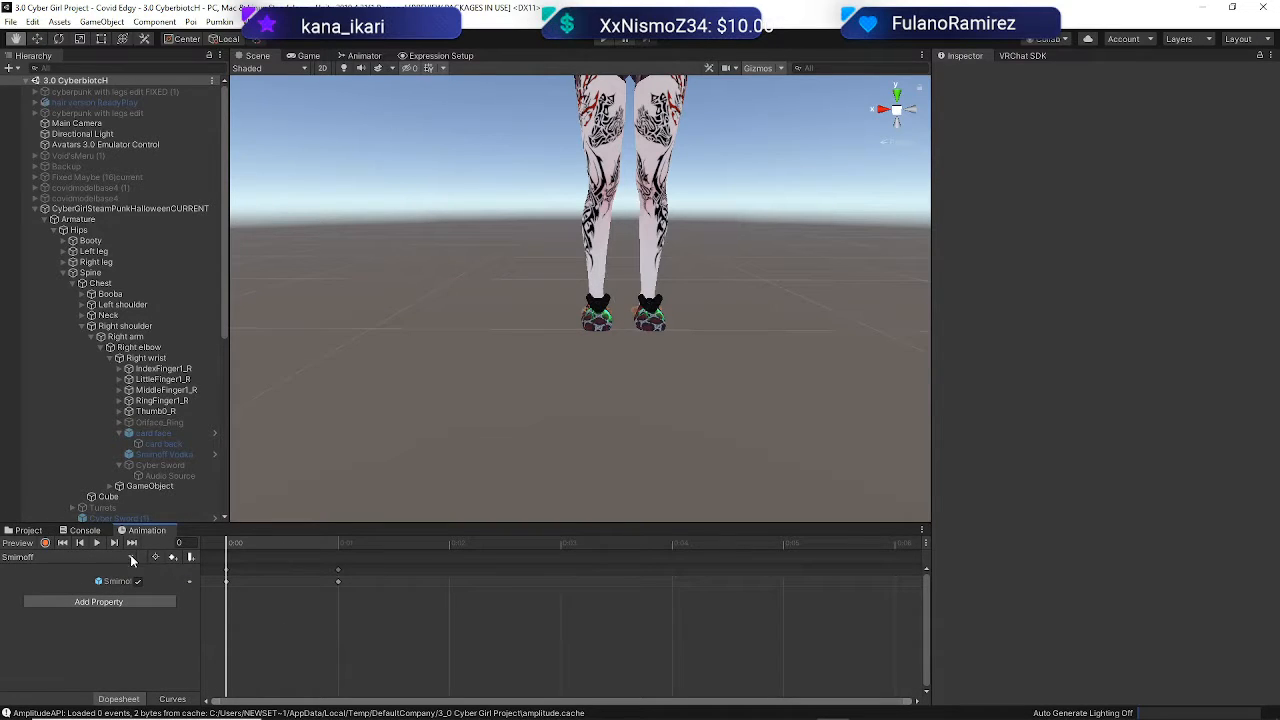
pyautogui.click(438, 57)
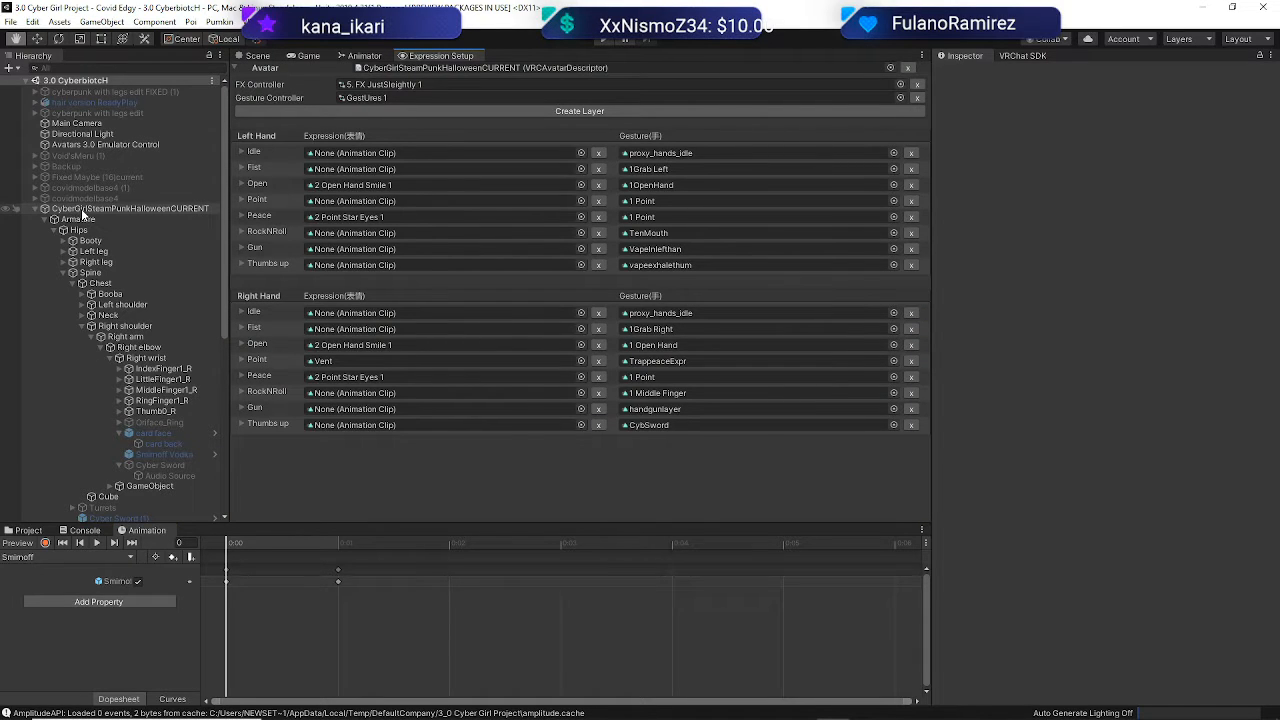
pyautogui.moveTo(81, 208); pyautogui.dragTo(135, 212)
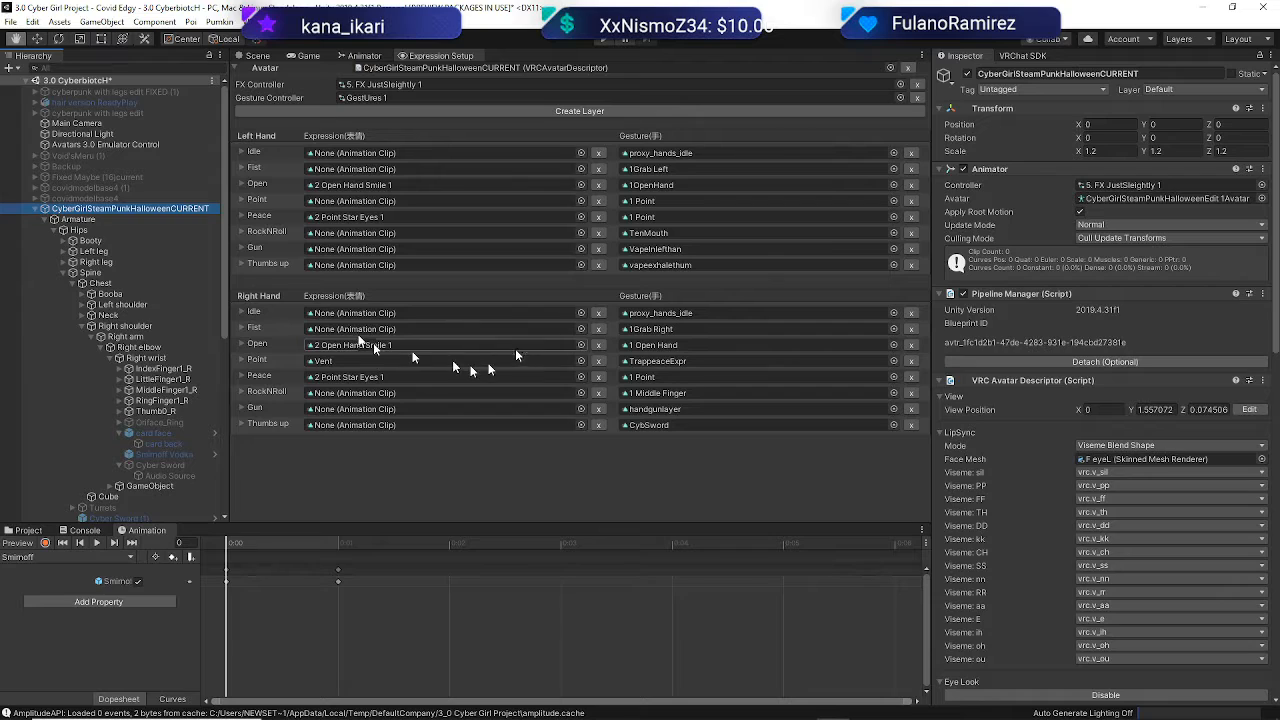
# Assign the Smirnoff animation clip as the right hand's Fist expression
pyautogui.click(580, 329)
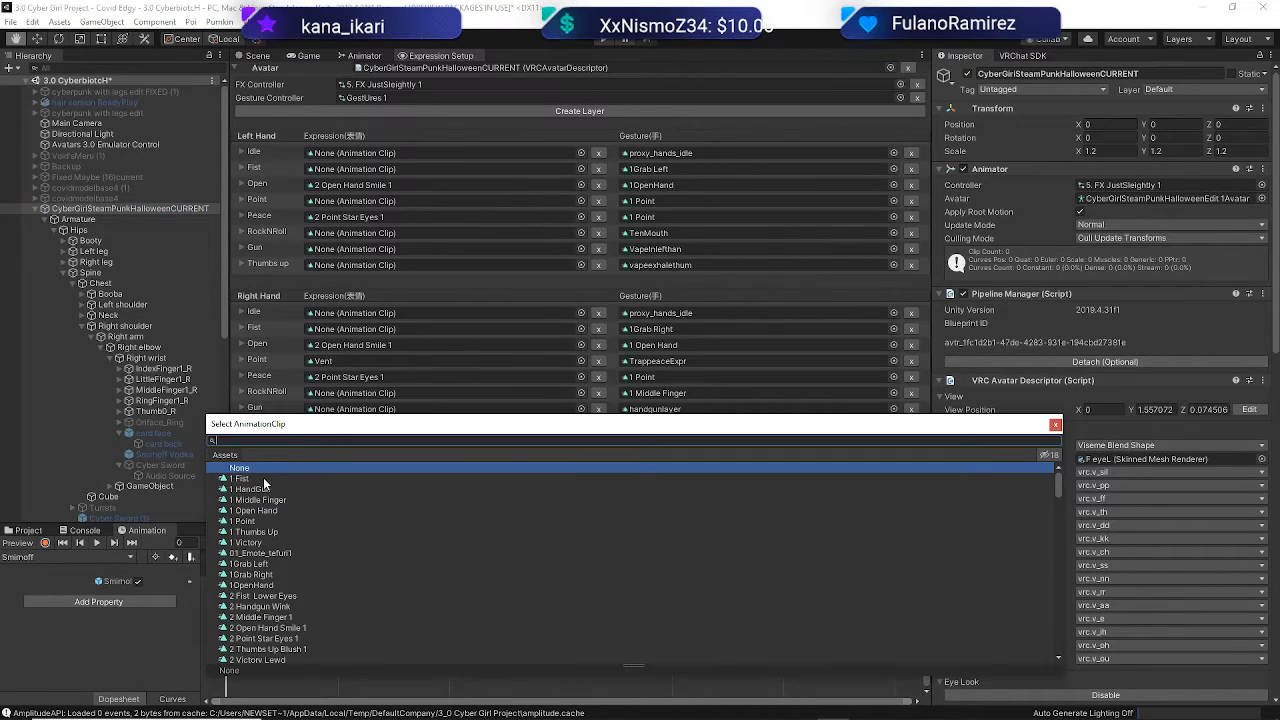
pyautogui.write('sm')
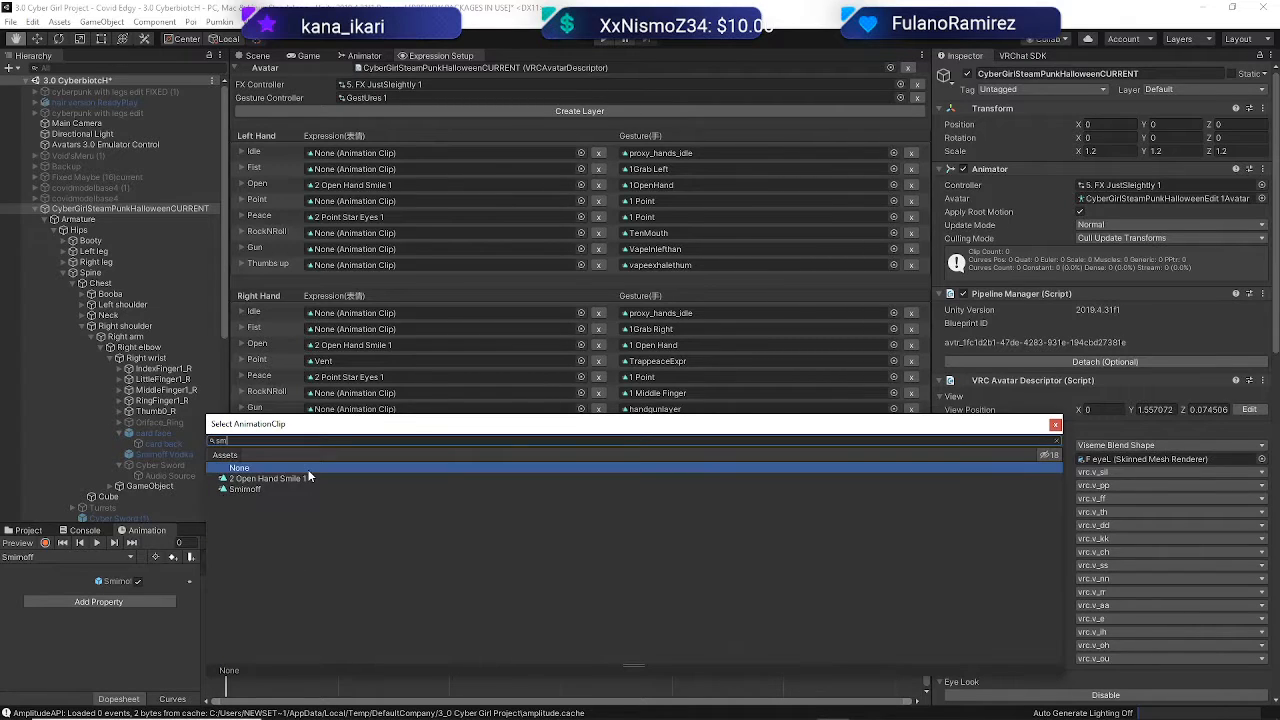
pyautogui.click(256, 490)
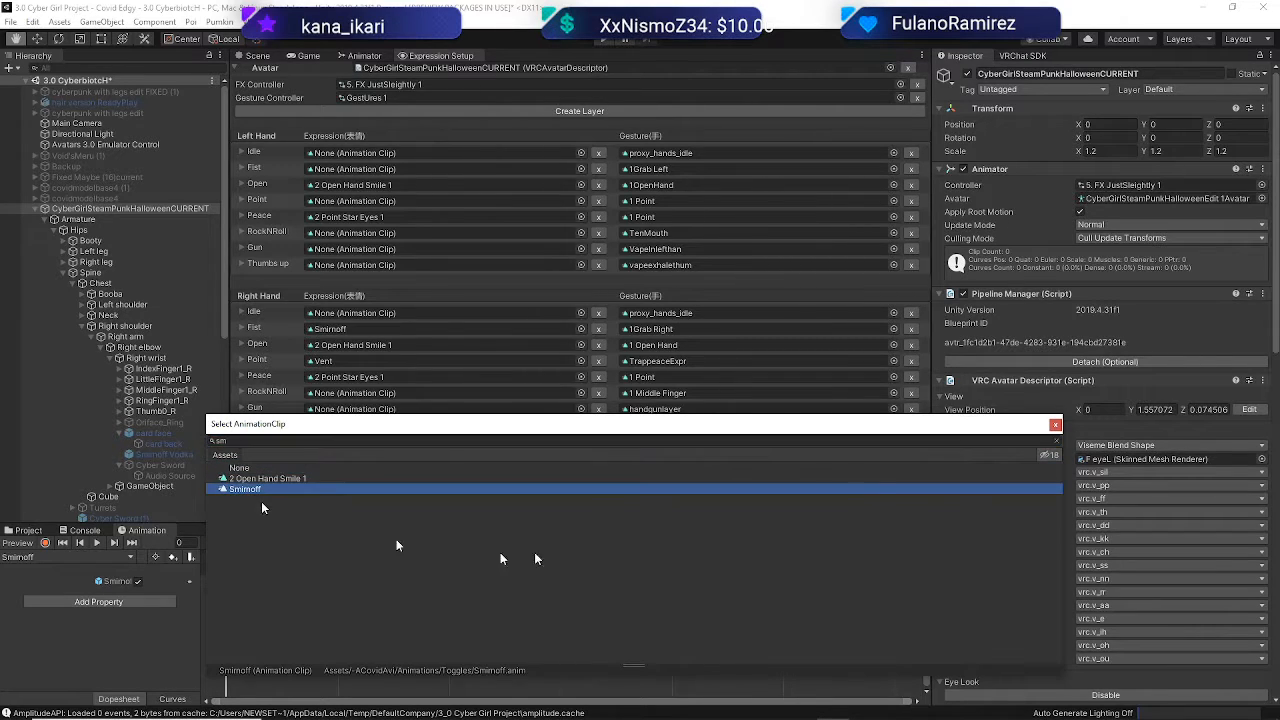
pyautogui.click(1055, 424)
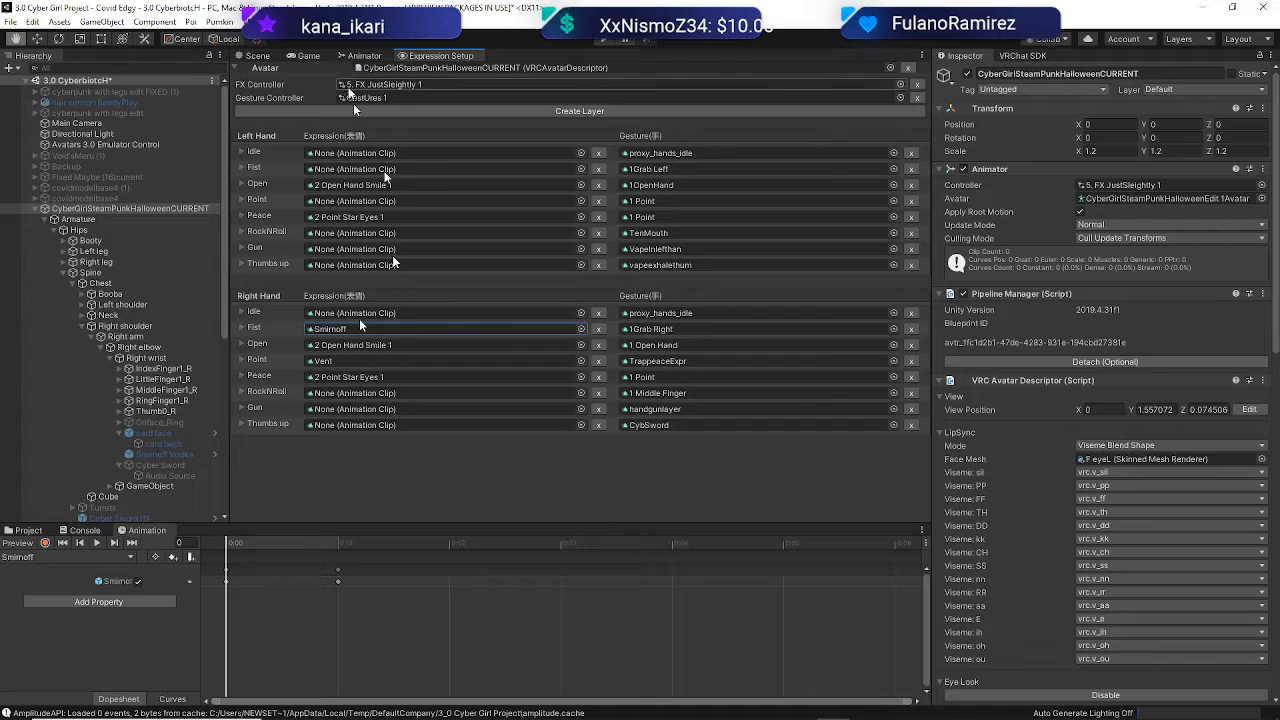
# Frame the avatar in the Scene view, run play mode and set its Gesture Right to Fist
pyautogui.click(256, 55)
pyautogui.scroll(-5, 491, 211)
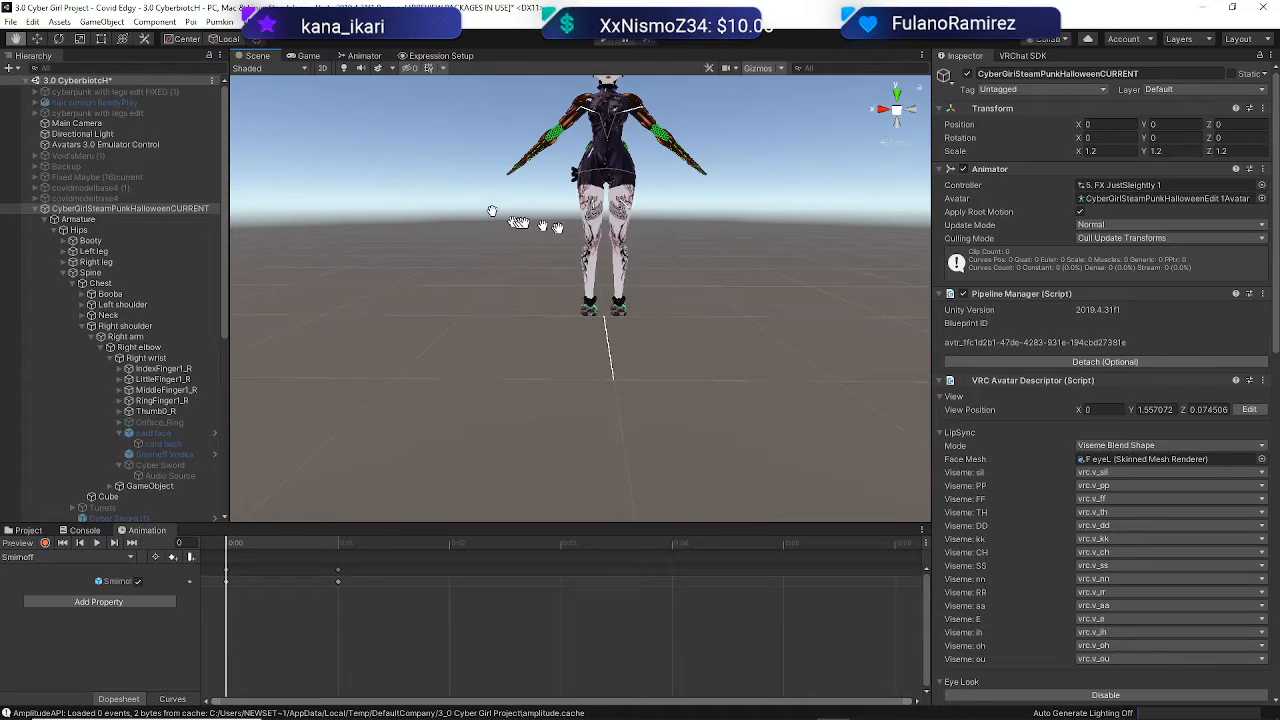
pyautogui.moveTo(616, 225); pyautogui.dragTo(579, 353)
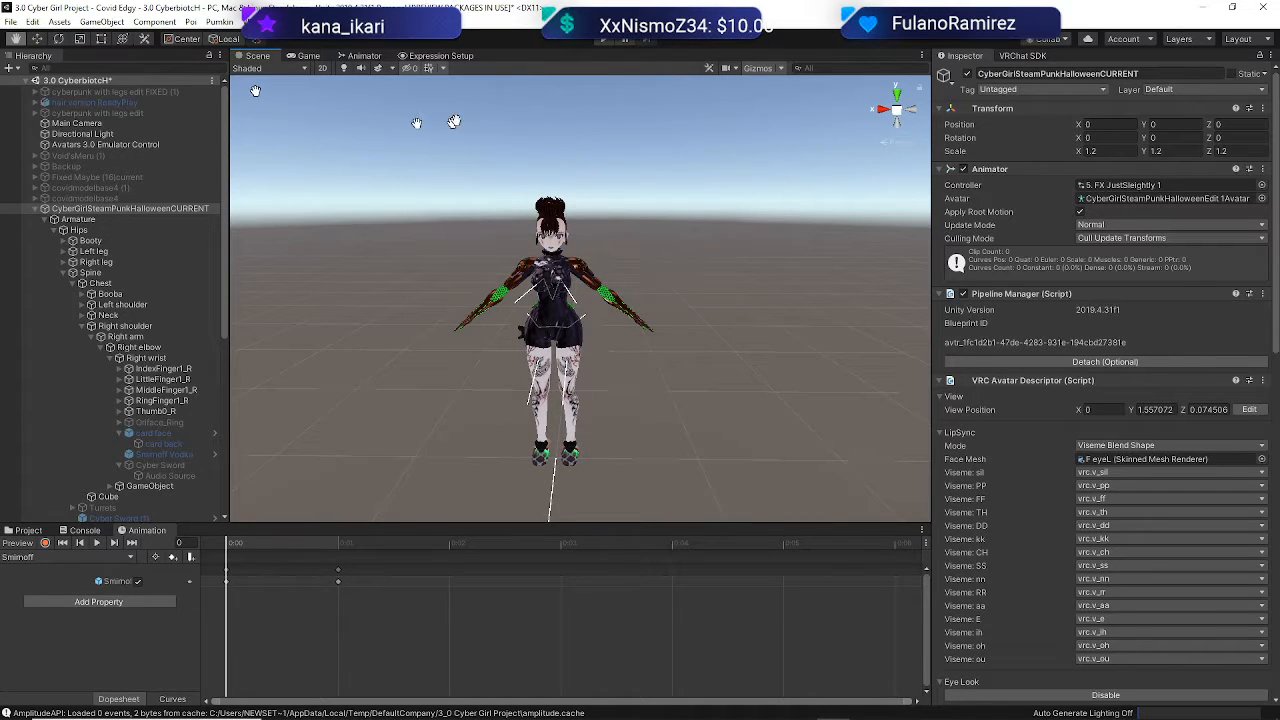
pyautogui.scroll(-2, 603, 216)
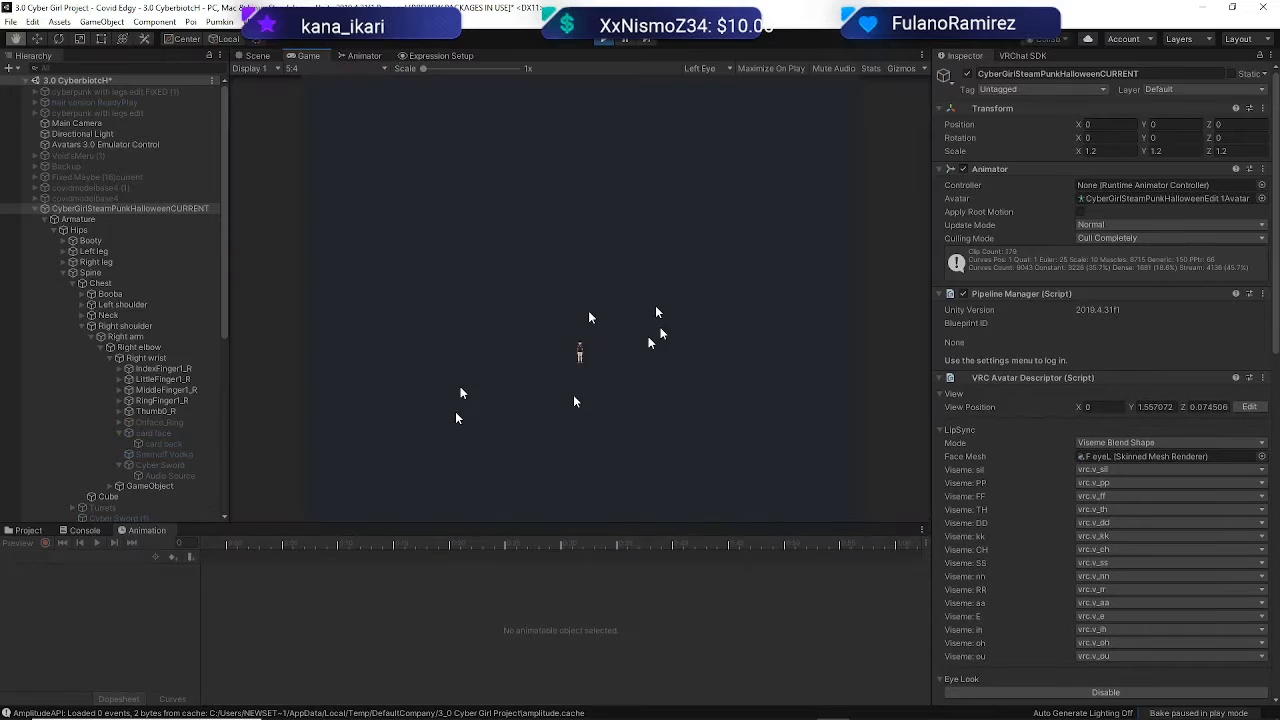
pyautogui.click(255, 57)
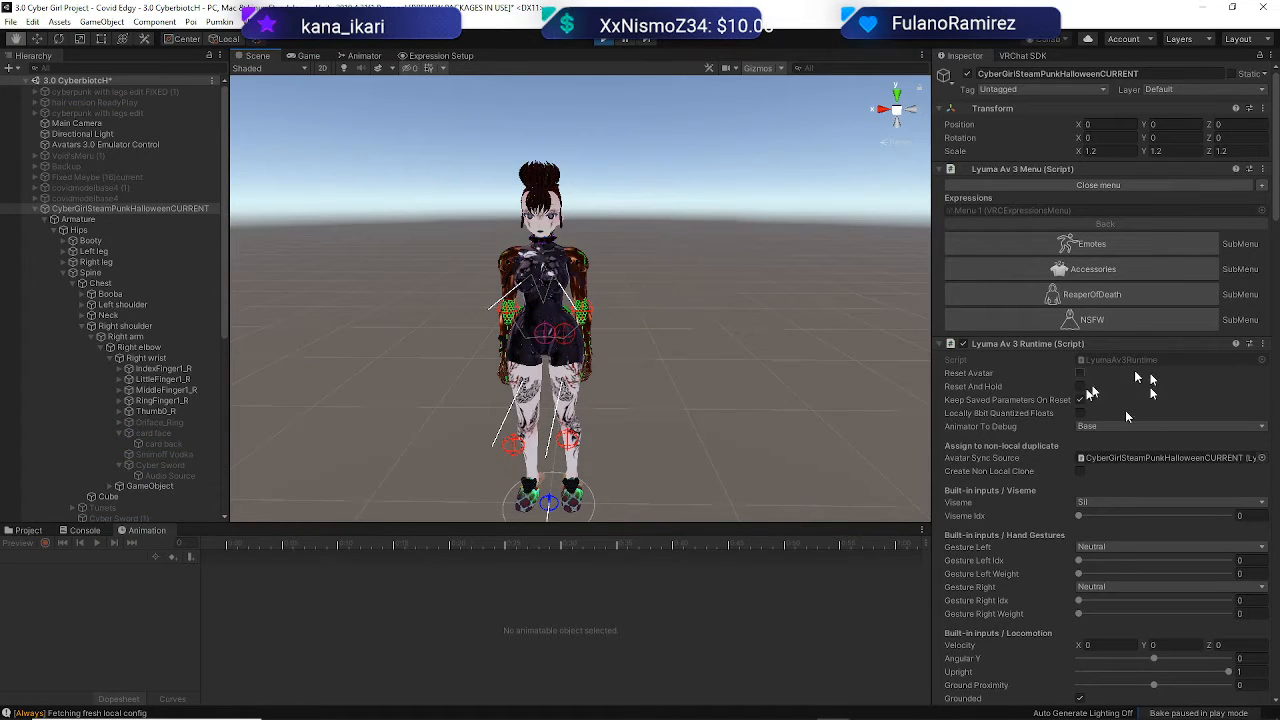
pyautogui.scroll(-3, 1181, 361)
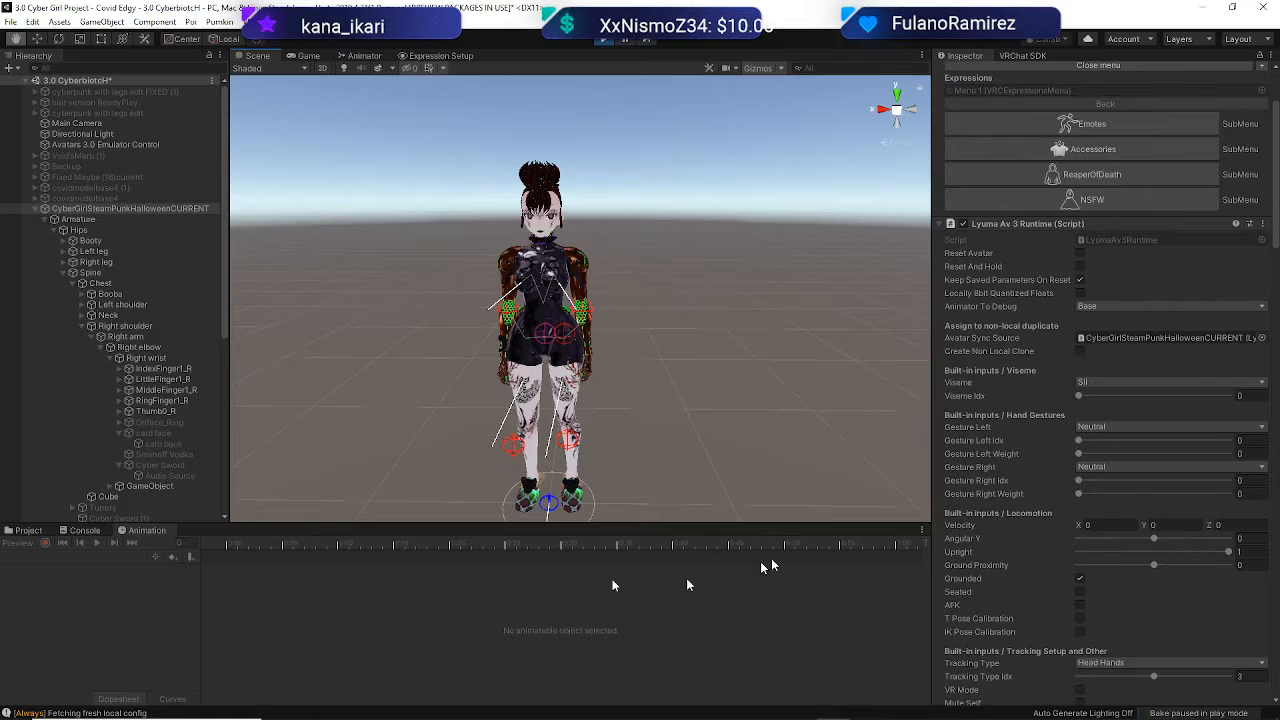
pyautogui.click(1112, 468)
pyautogui.click(1100, 492)
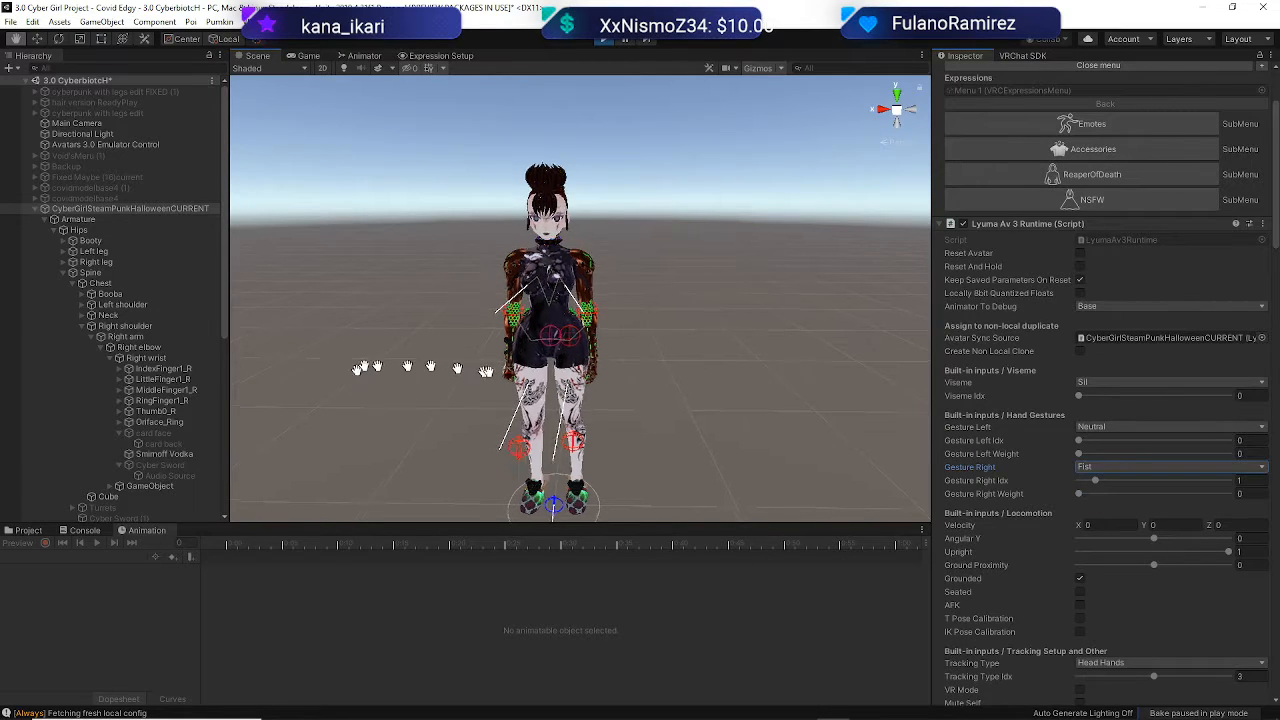
# Examine the Smirnoff bottle in the avatar's right hand, reset Gesture Right to Neutral and exit play mode
pyautogui.keyDown('alt'); pyautogui.moveTo(485, 370); pyautogui.dragTo(795, 352); pyautogui.keyUp('alt')
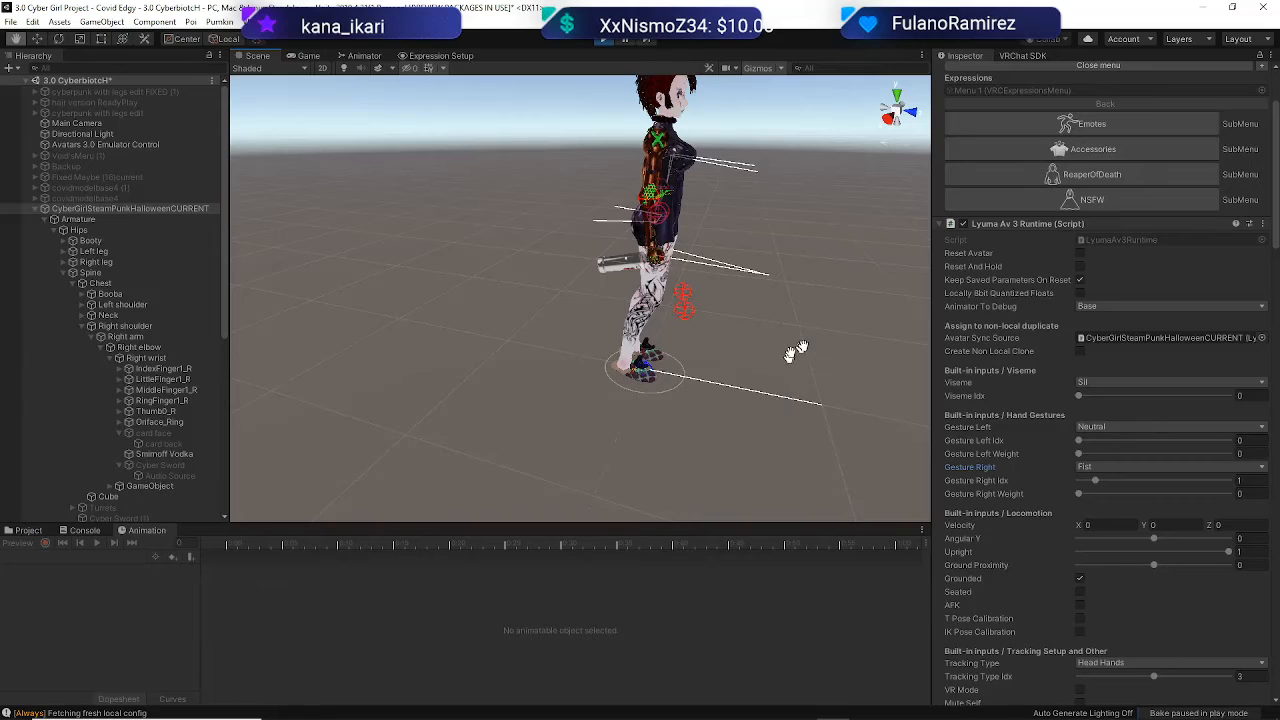
pyautogui.scroll(5, 795, 352)
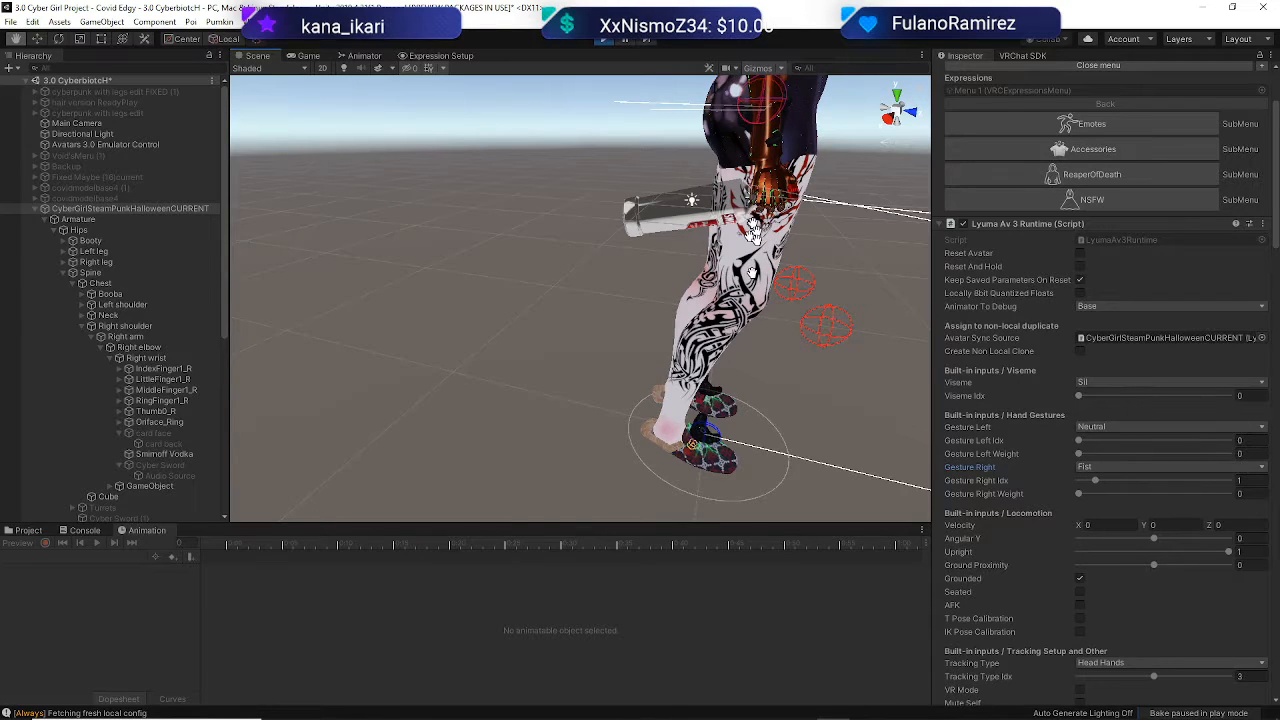
pyautogui.scroll(-5, 752, 232)
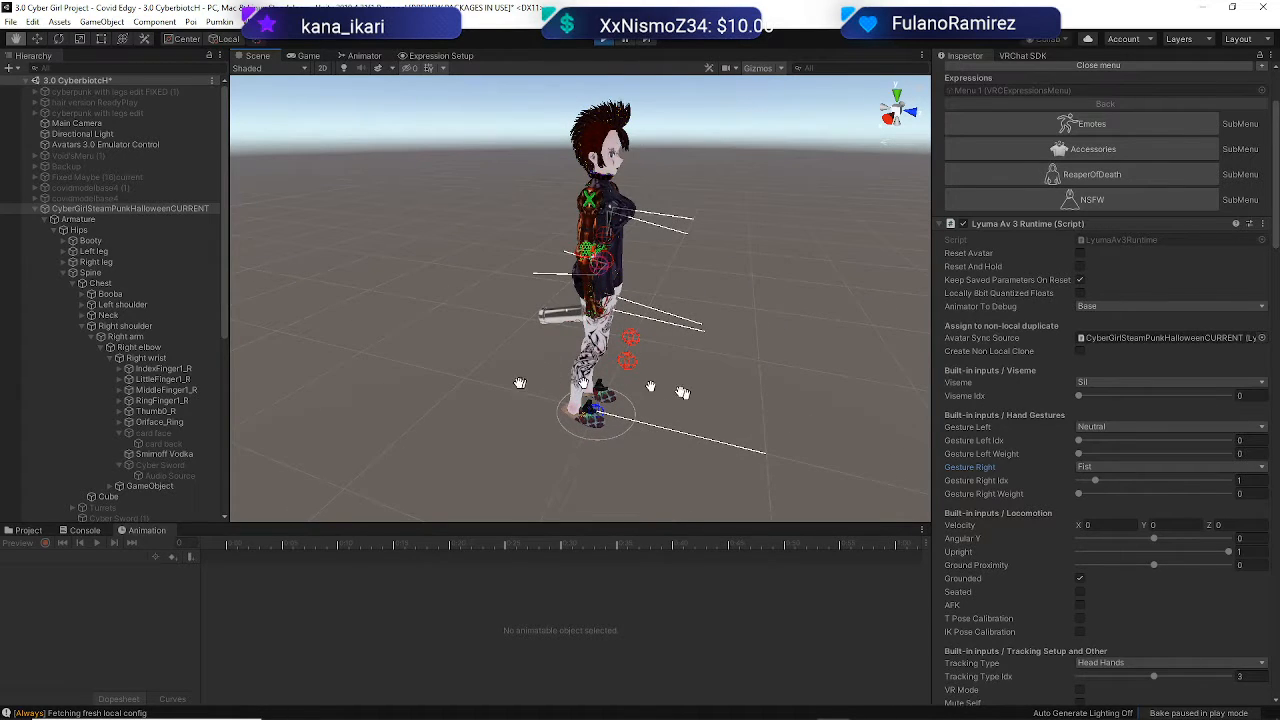
pyautogui.scroll(5, 650, 386)
pyautogui.scroll(-5, 684, 375)
pyautogui.click(1120, 467)
pyautogui.click(1103, 480)
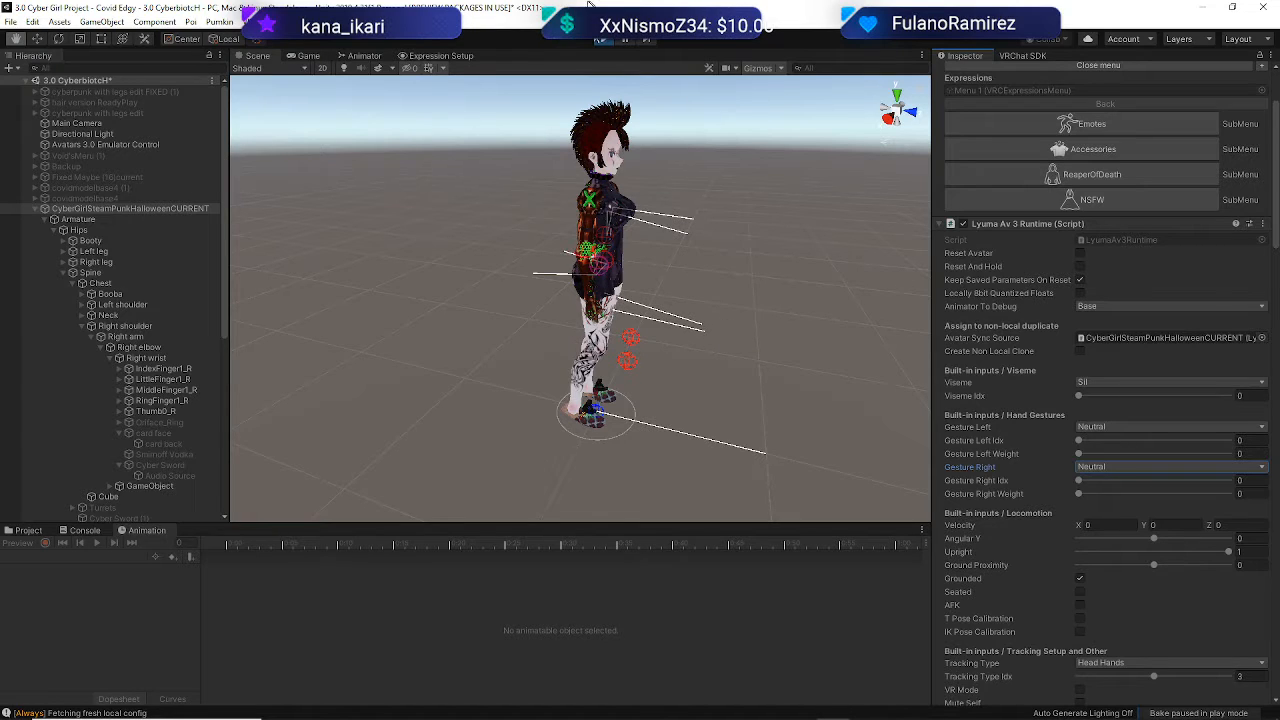
pyautogui.click(610, 42)
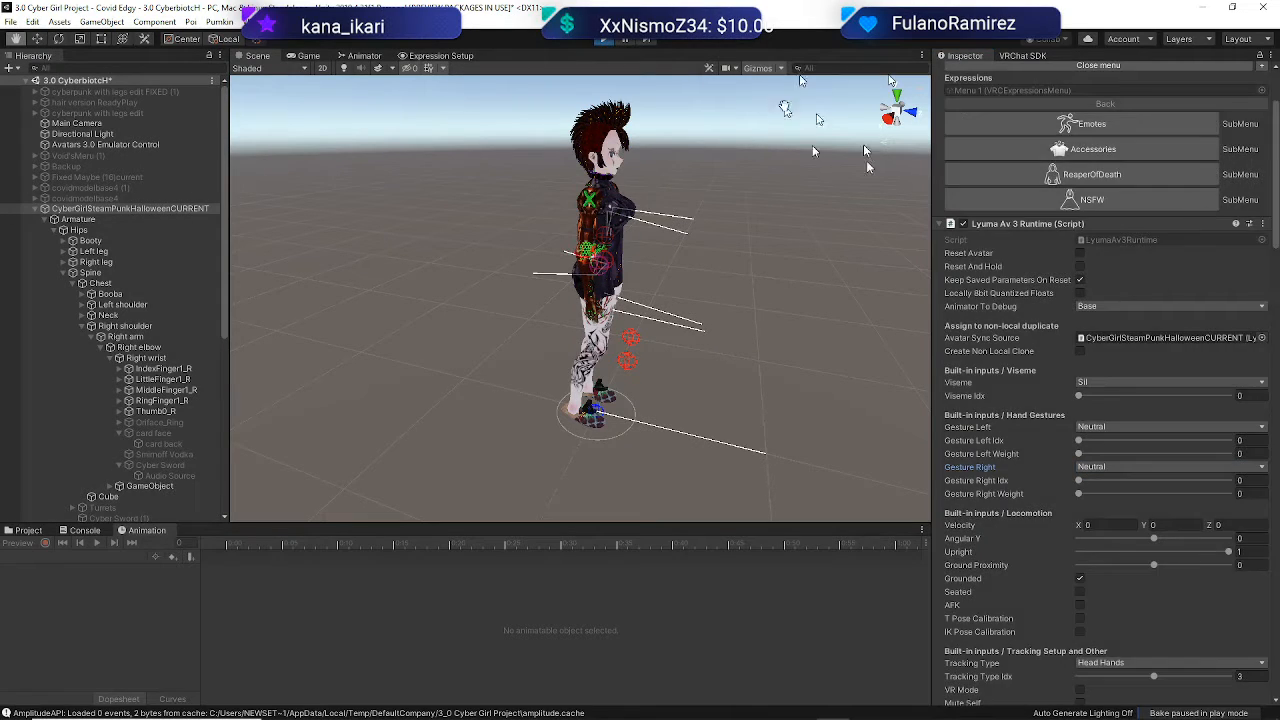
# Select the Smirnoff Vodka object and open the avatar's PropsToggle clip for animation editing
pyautogui.click(28, 530)
pyautogui.click(160, 454)
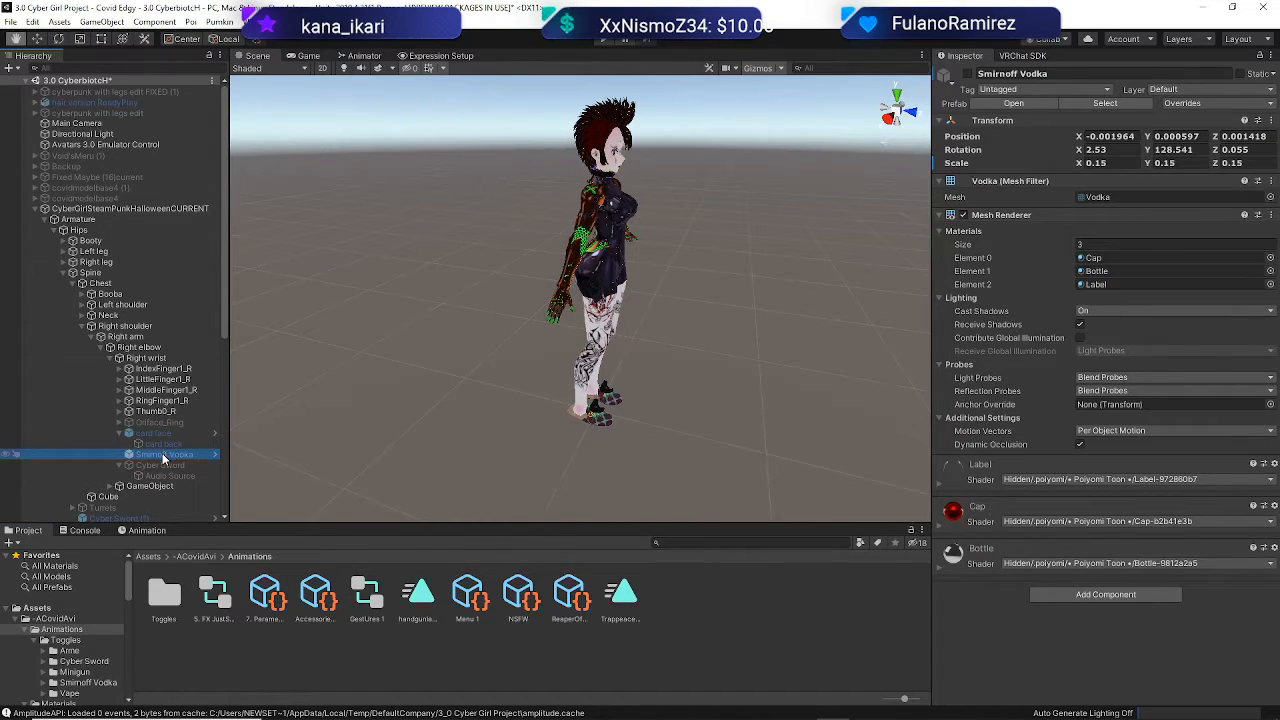
pyautogui.click(147, 530)
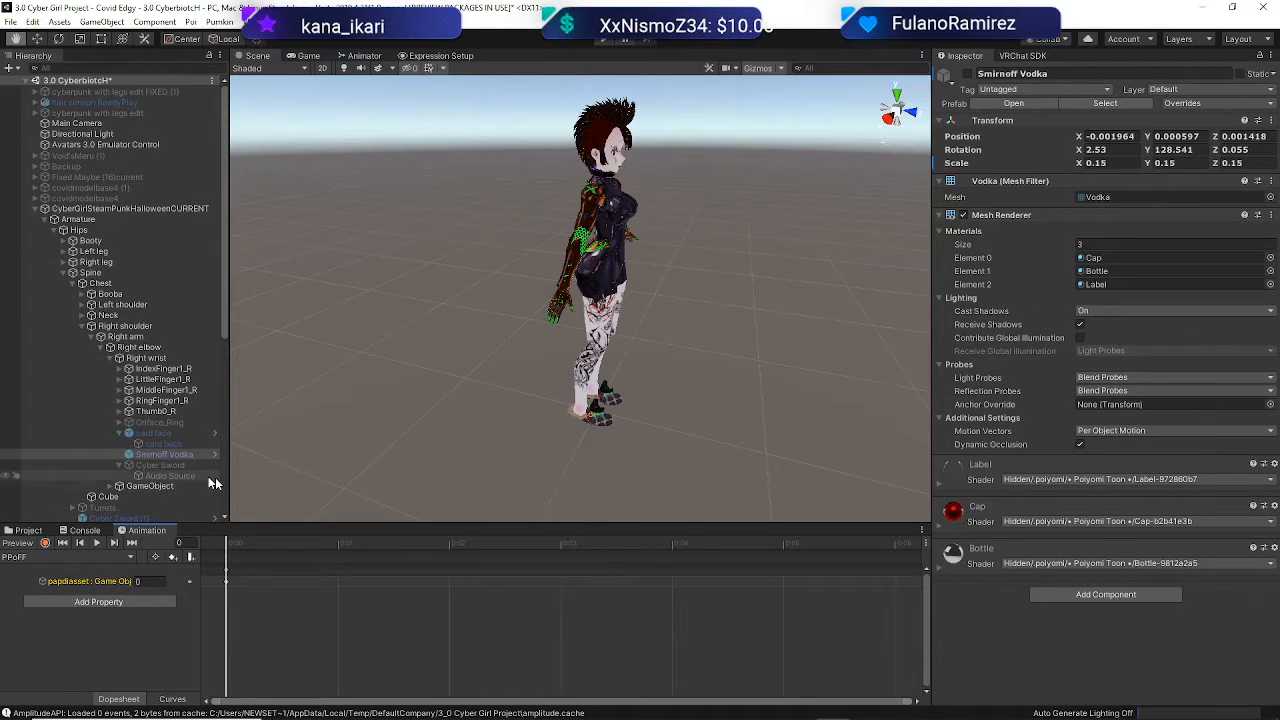
pyautogui.click(117, 560)
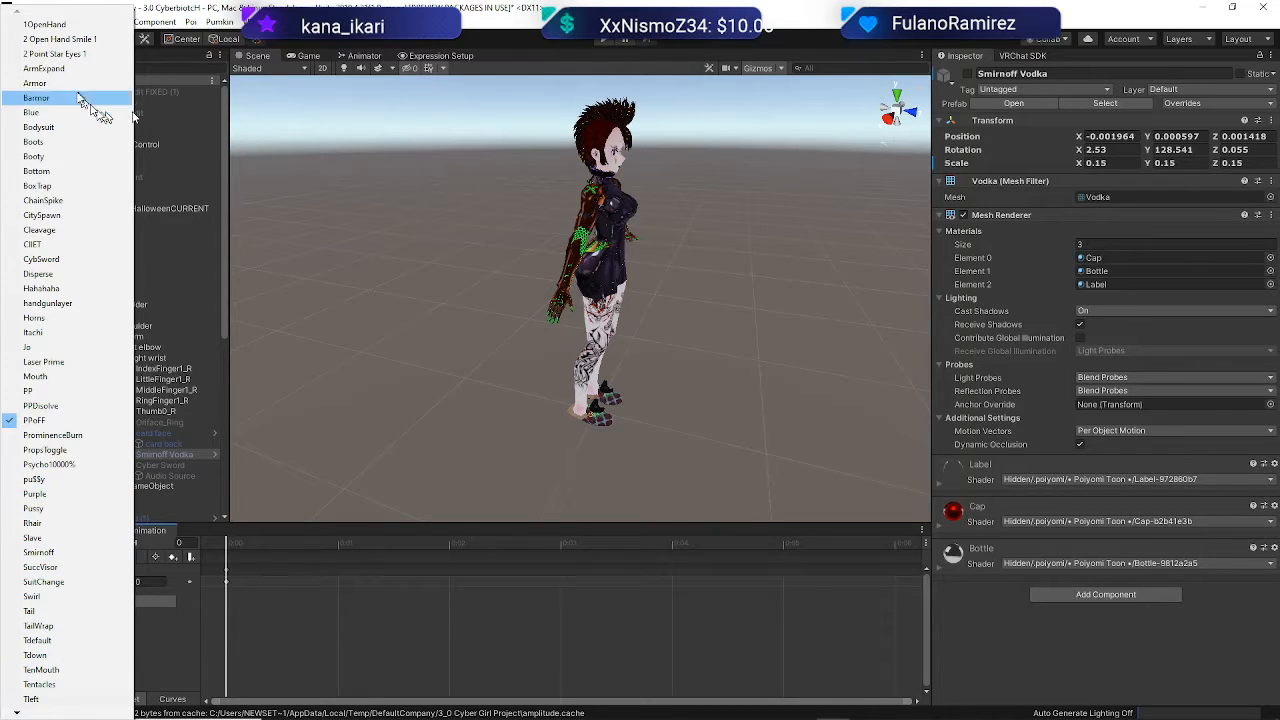
pyautogui.click(80, 447)
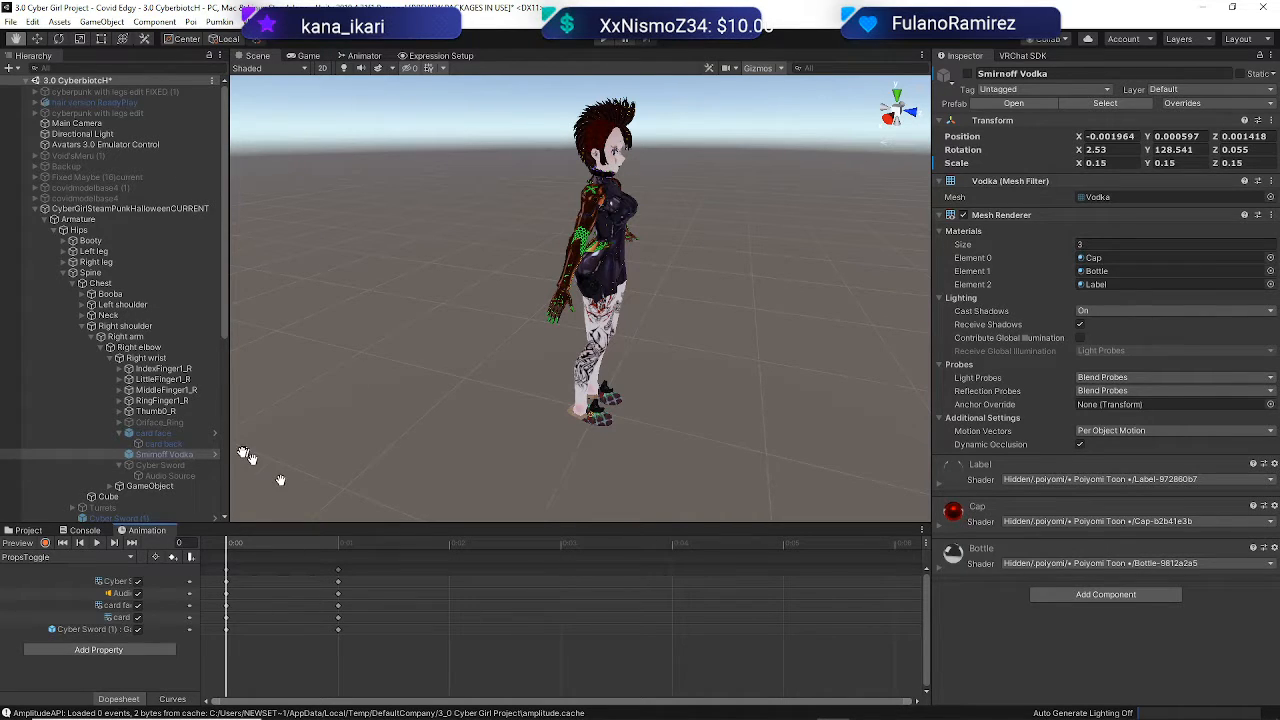
# Delete all keyframes at 0:01 in the PropsToggle clip
pyautogui.click(337, 571)
pyautogui.press('Delete')
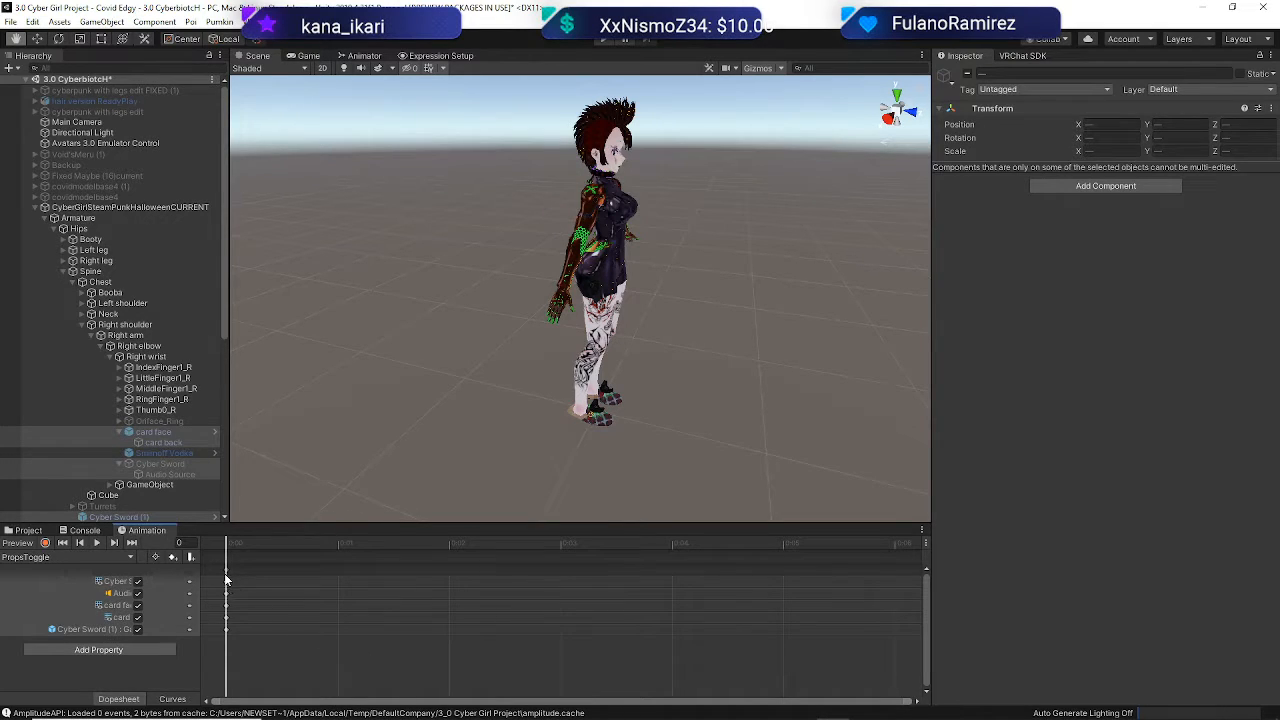
pyautogui.click(290, 606)
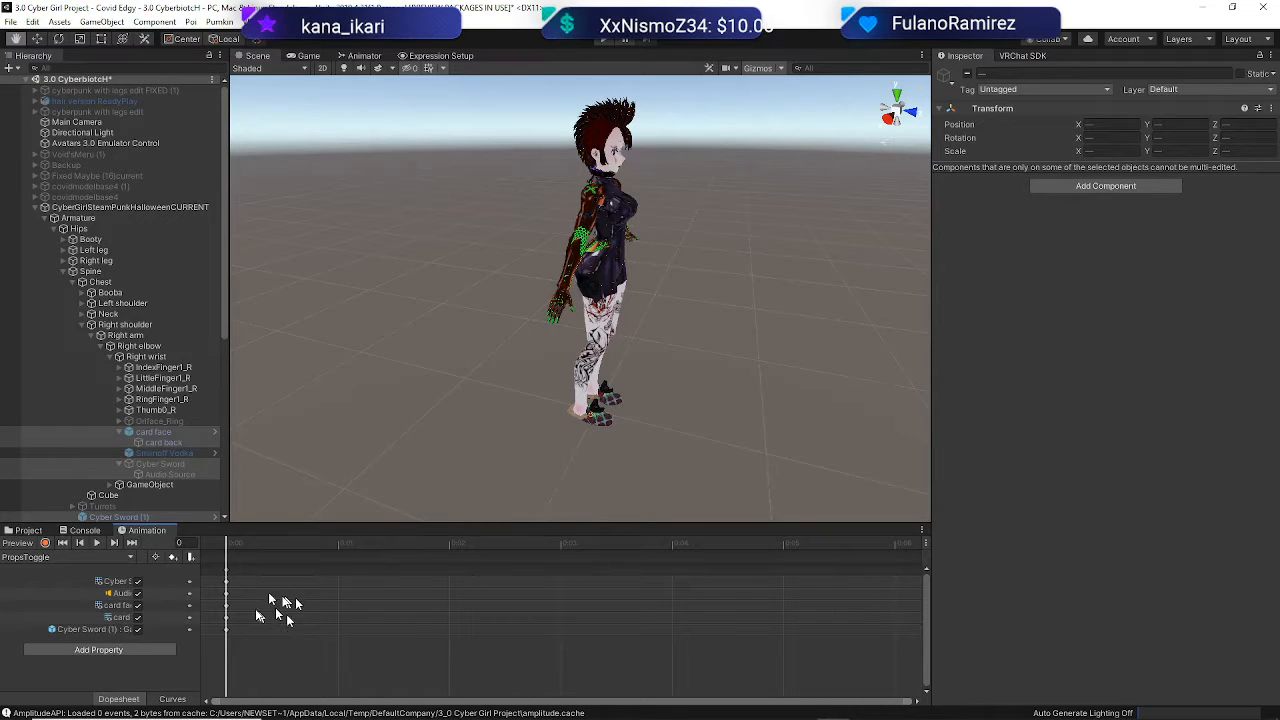
# Record the Smirnoff Vodka object's Mesh Renderer as enabled at frame 0 of the PropsToggle clip
pyautogui.click(104, 207)
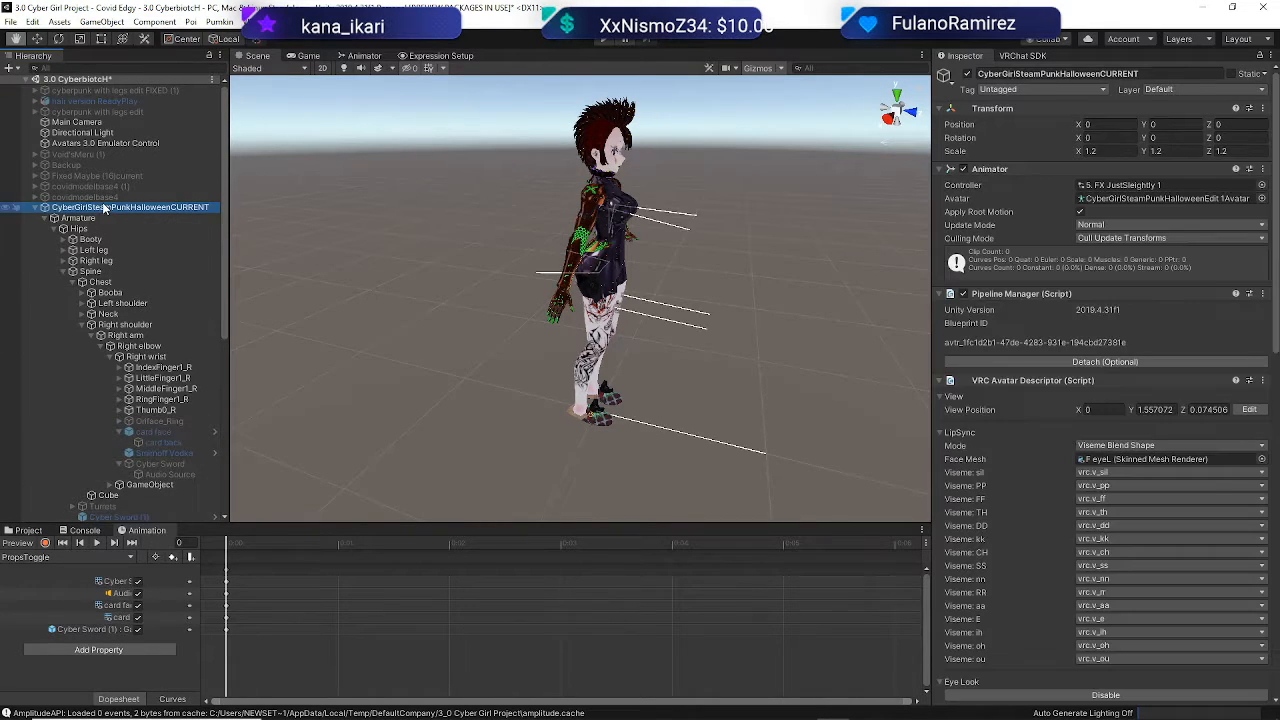
pyautogui.click(45, 543)
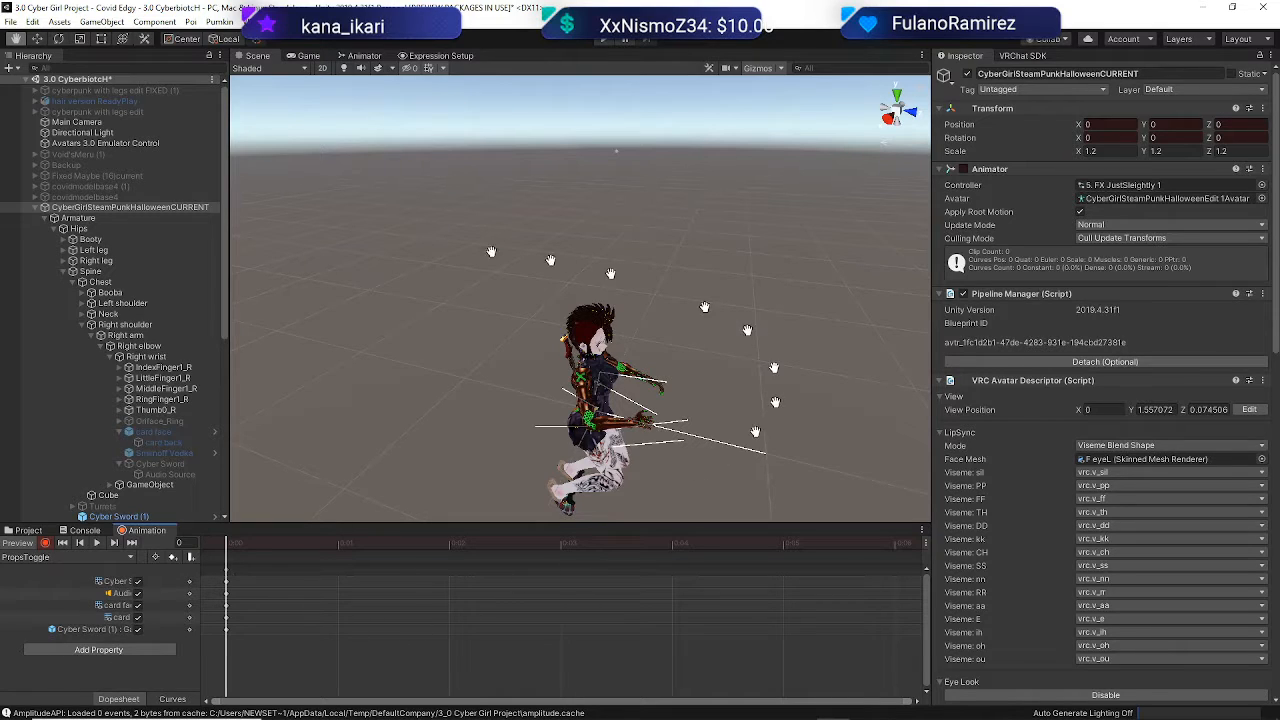
pyautogui.click(176, 454)
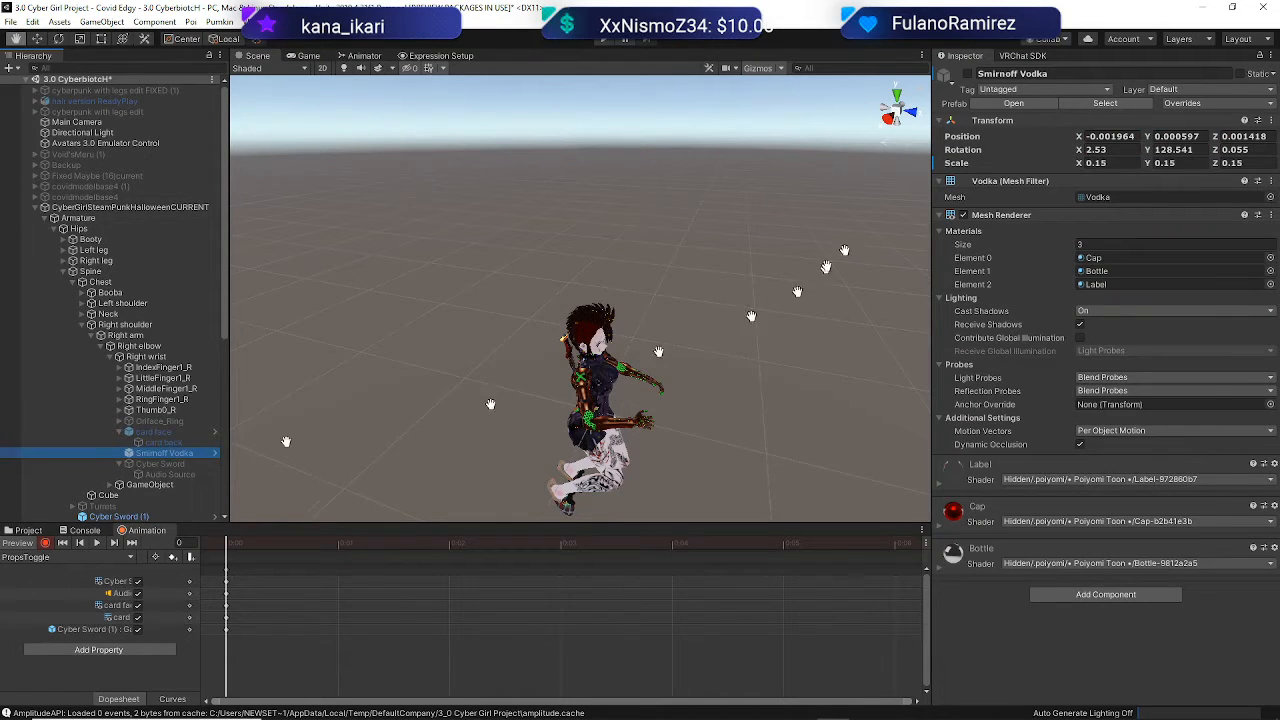
pyautogui.click(966, 216)
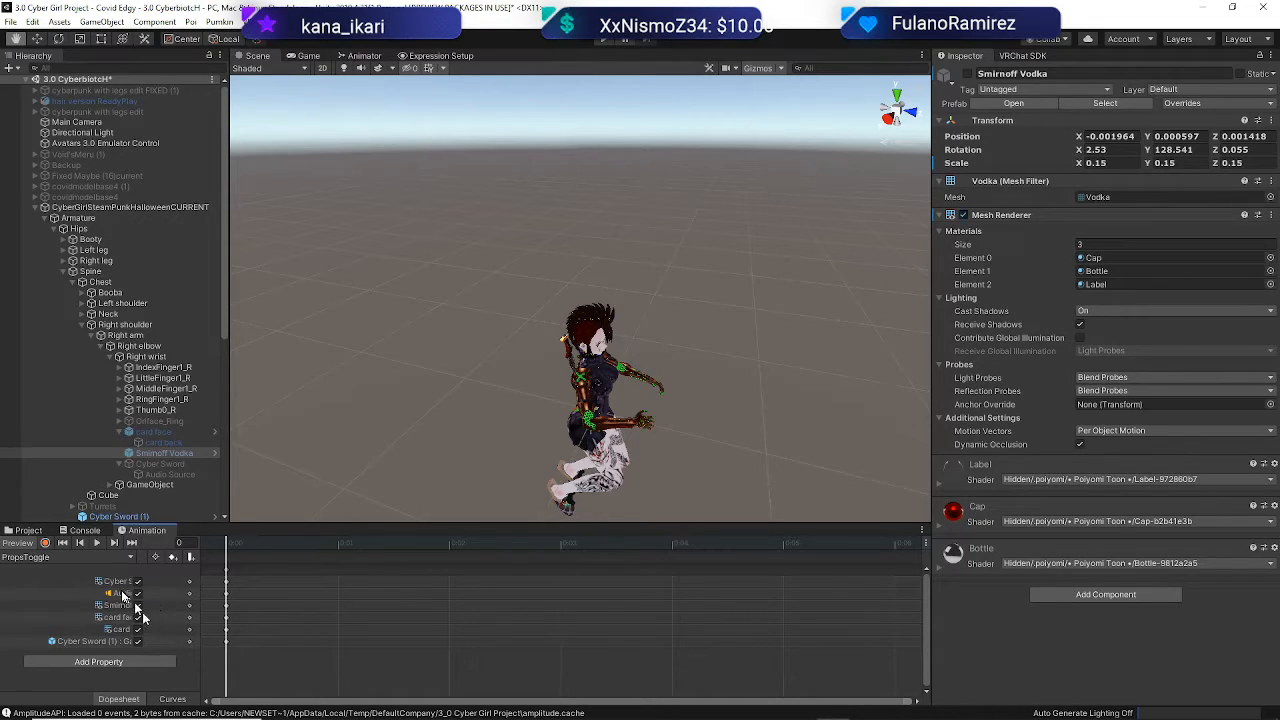
# Copy all PropsToggle keyframes from frame 0 to 0:01 and turn off the animation preview
pyautogui.click(228, 573)
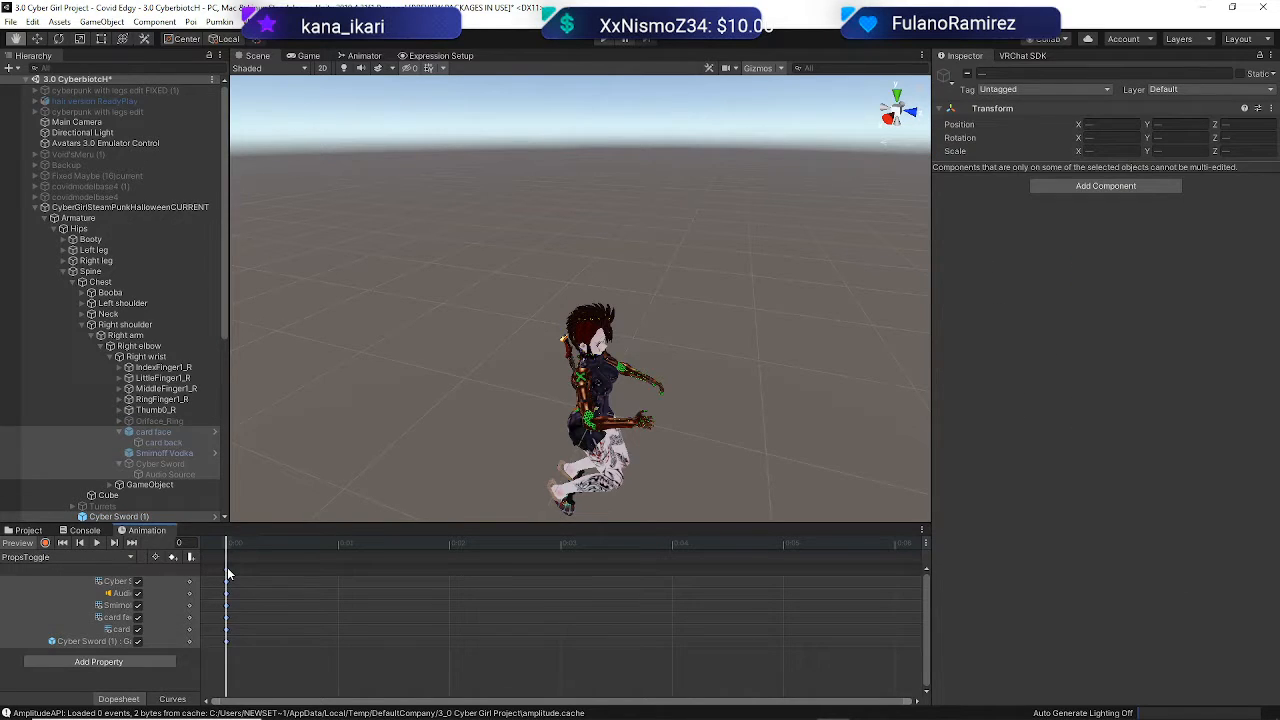
pyautogui.click(334, 548)
pyautogui.hotkey('ctrl', 'v')
pyautogui.click(281, 606)
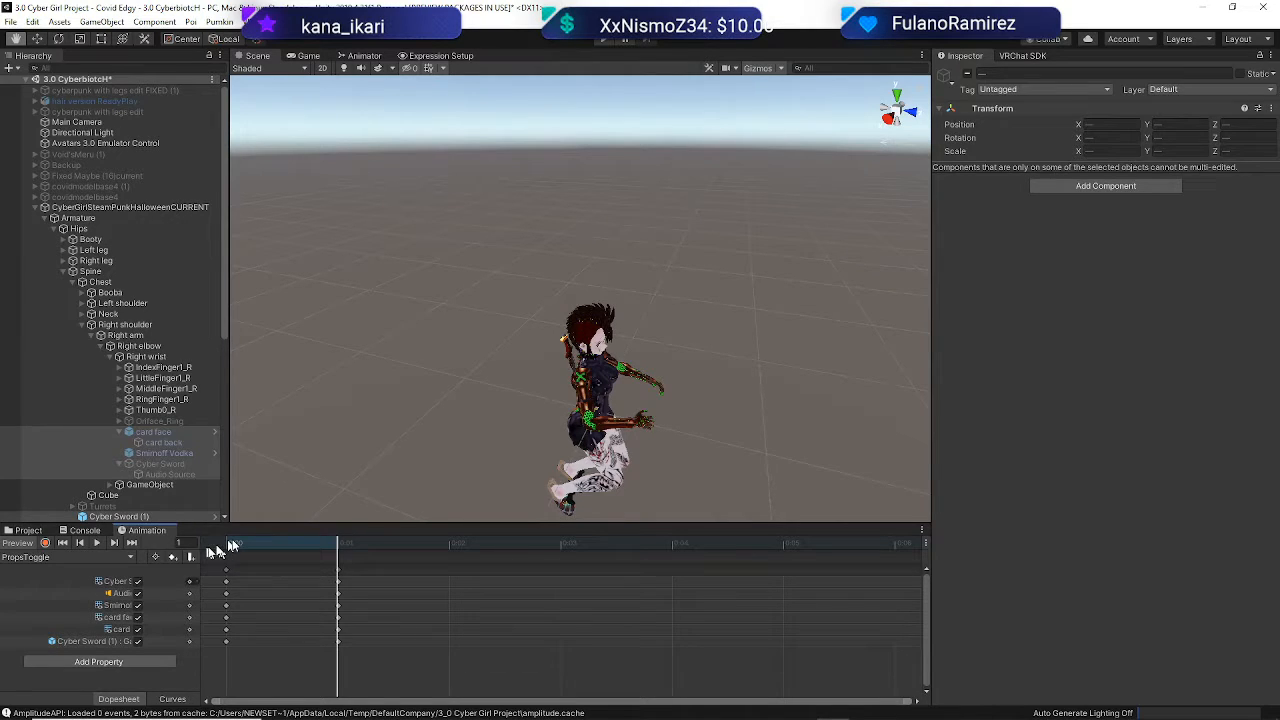
pyautogui.click(229, 545)
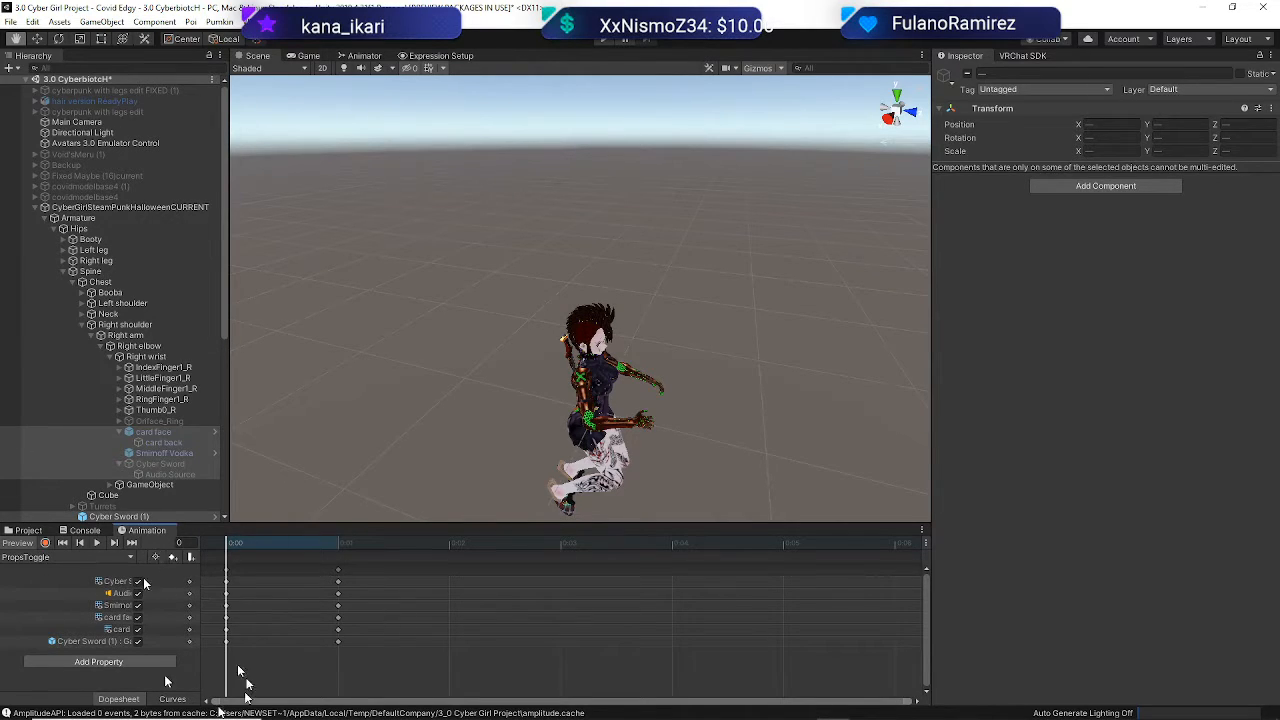
pyautogui.click(18, 542)
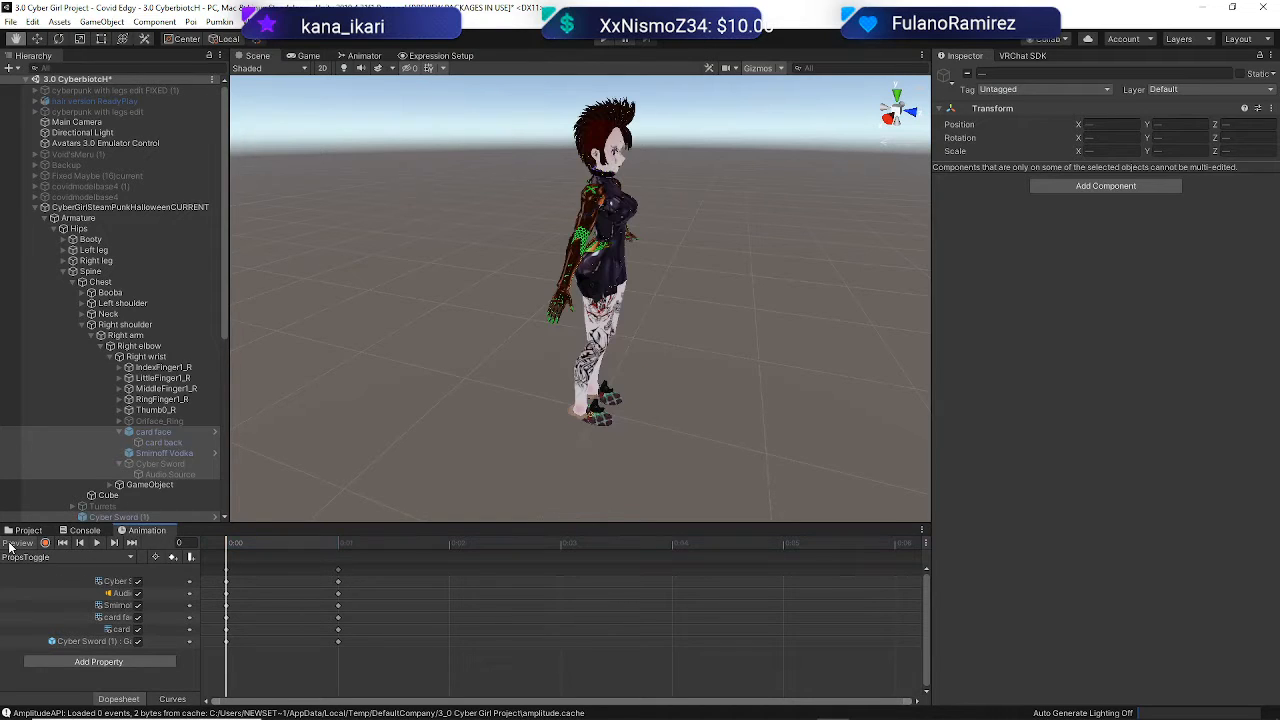
# Check the Smirnoff Vodka object's Mesh Renderer, then run play mode with the CyberGirlSteamPunkHalloweenCURRENT avatar selected and shown in the scene view
pyautogui.click(28, 530)
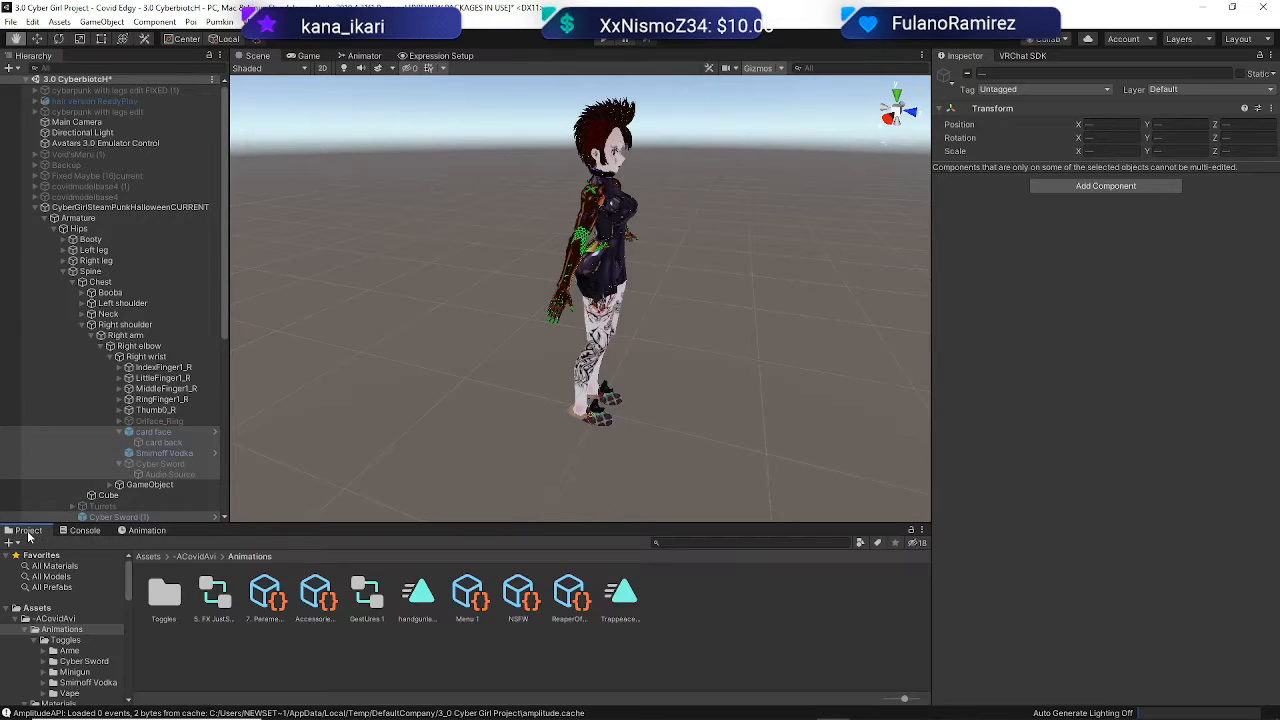
pyautogui.click(176, 454)
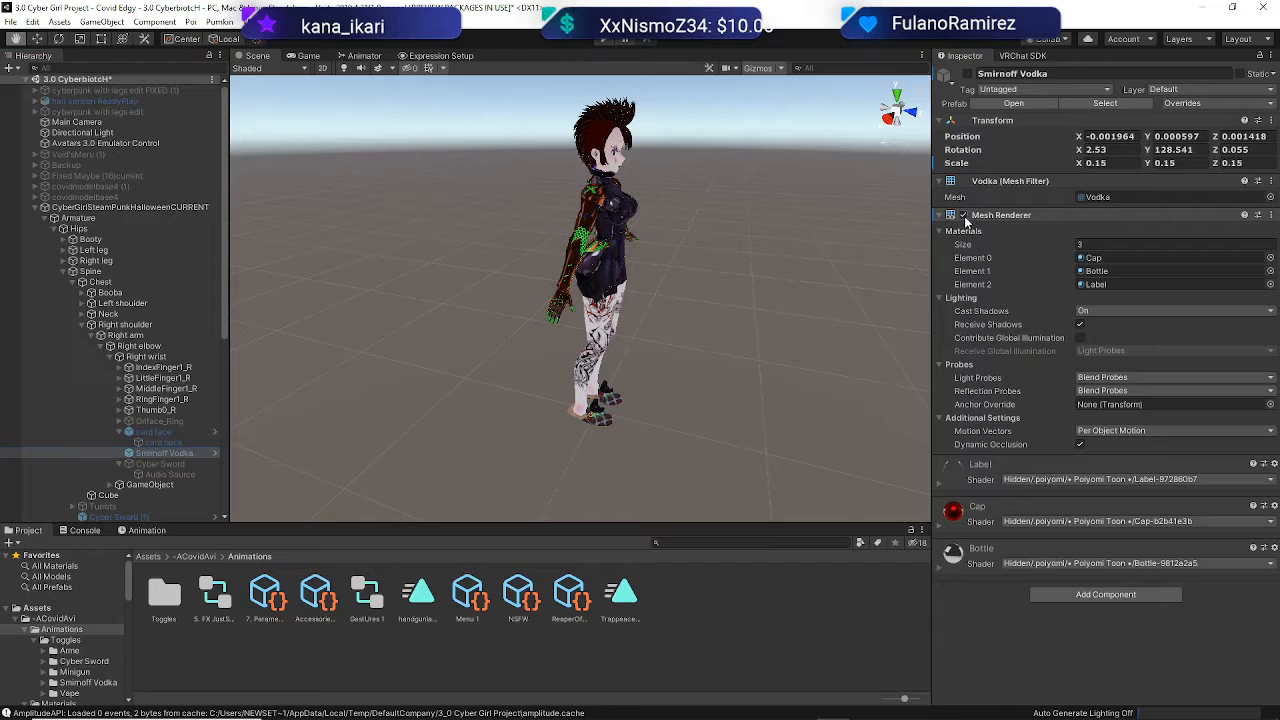
pyautogui.click(146, 207)
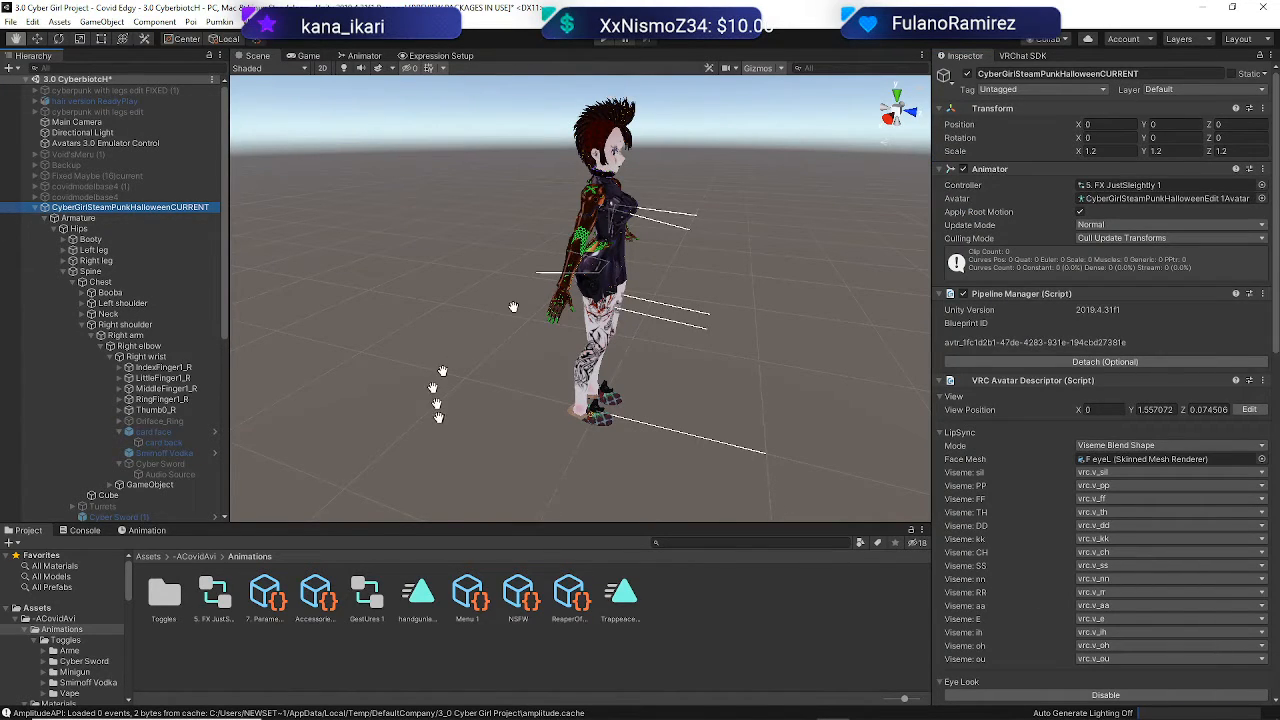
pyautogui.click(603, 41)
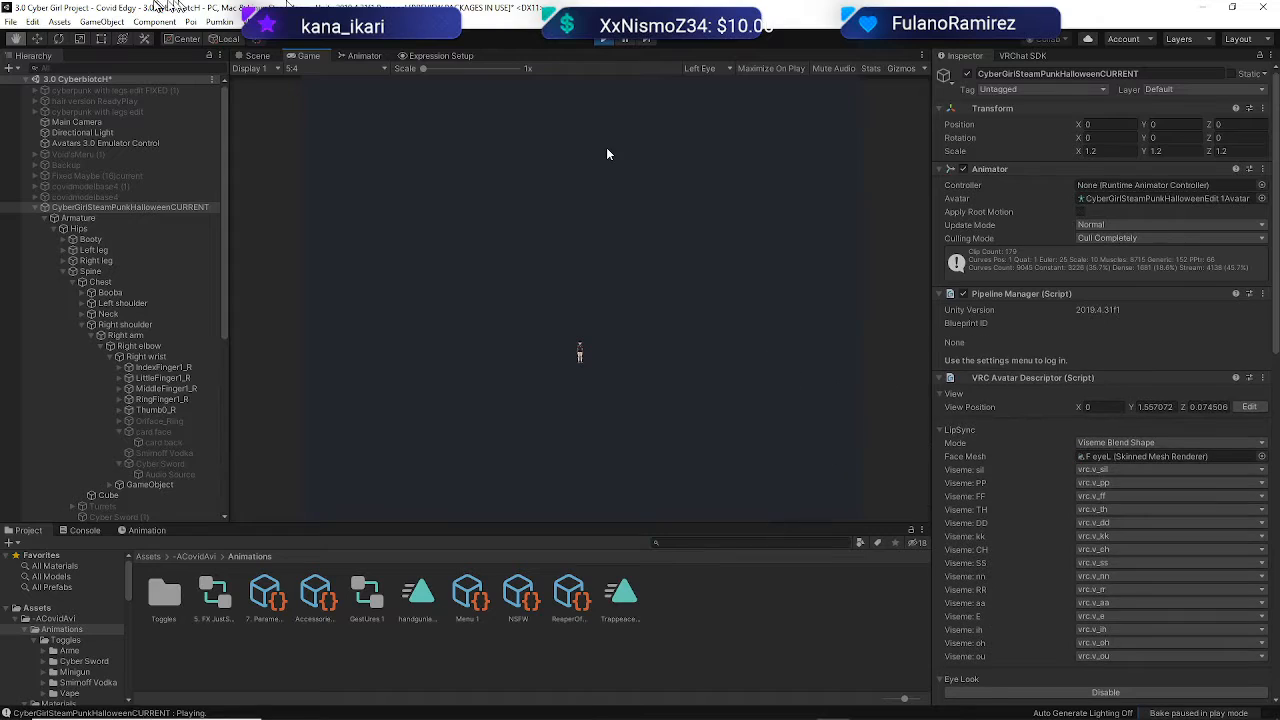
pyautogui.click(268, 55)
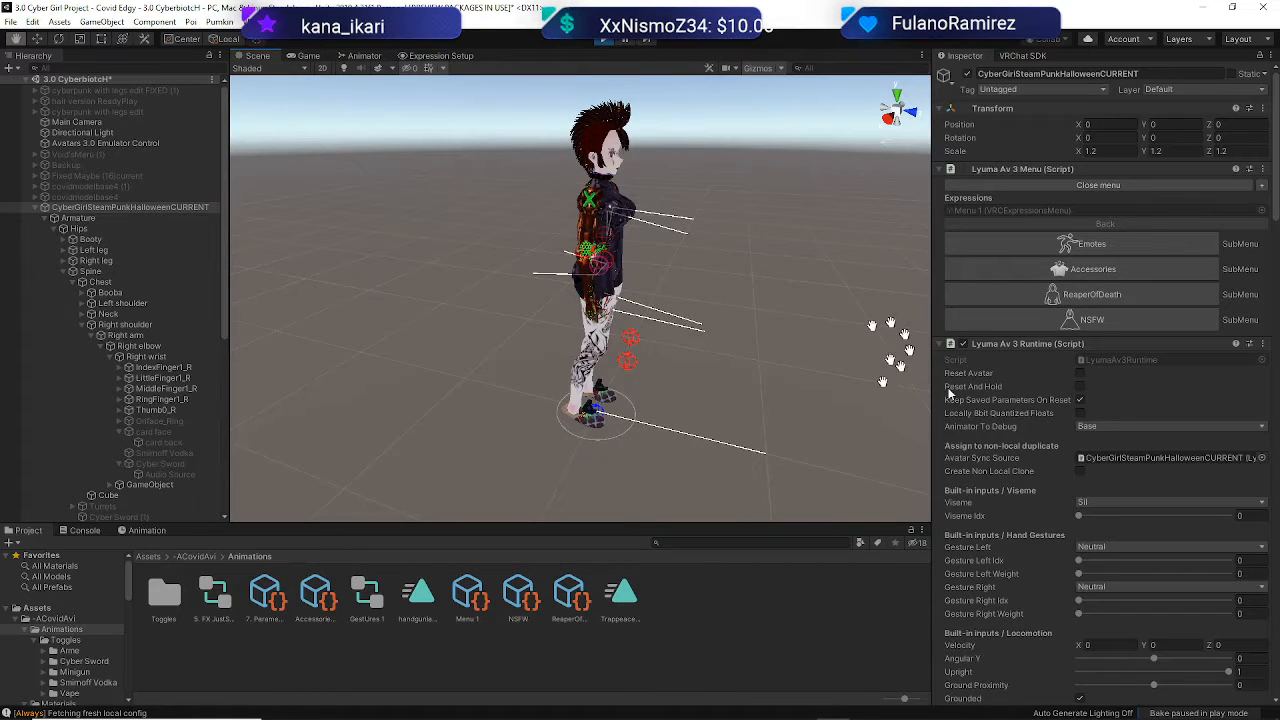
# Set the avatar's right-hand gesture to Fist with Props off and inspect the right hand up close
pyautogui.click(1170, 587)
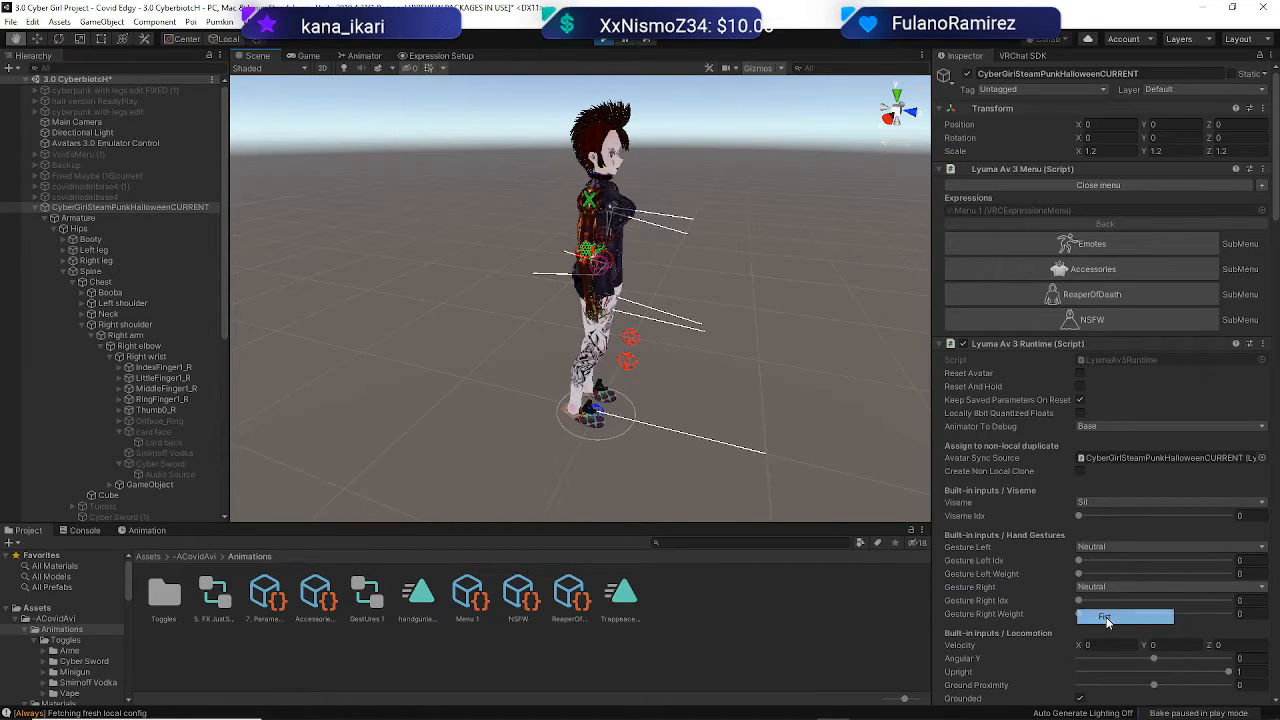
pyautogui.click(1100, 608)
pyautogui.scroll(5, 757, 466)
pyautogui.scroll(-5, 705, 378)
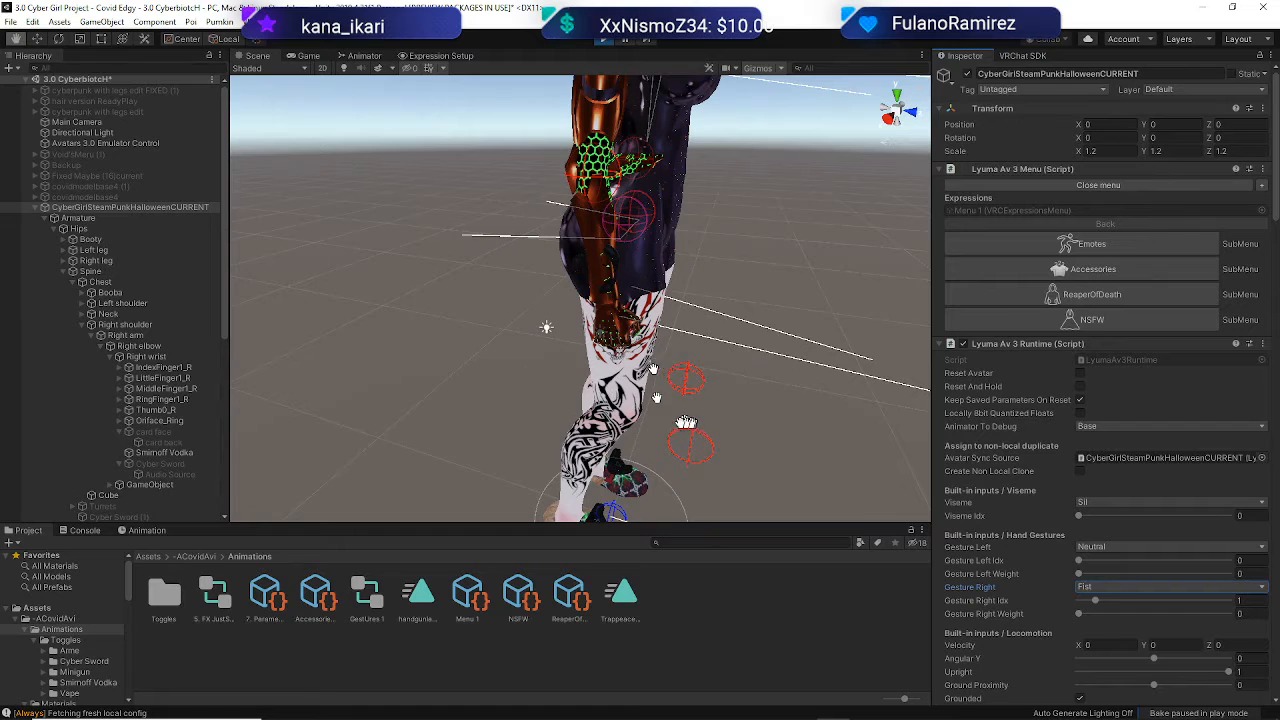
pyautogui.moveTo(686, 423); pyautogui.dragTo(759, 410, button='middle')
pyautogui.scroll(-5, 845, 416)
pyautogui.scroll(5, 520, 346)
pyautogui.scroll(5, 506, 342)
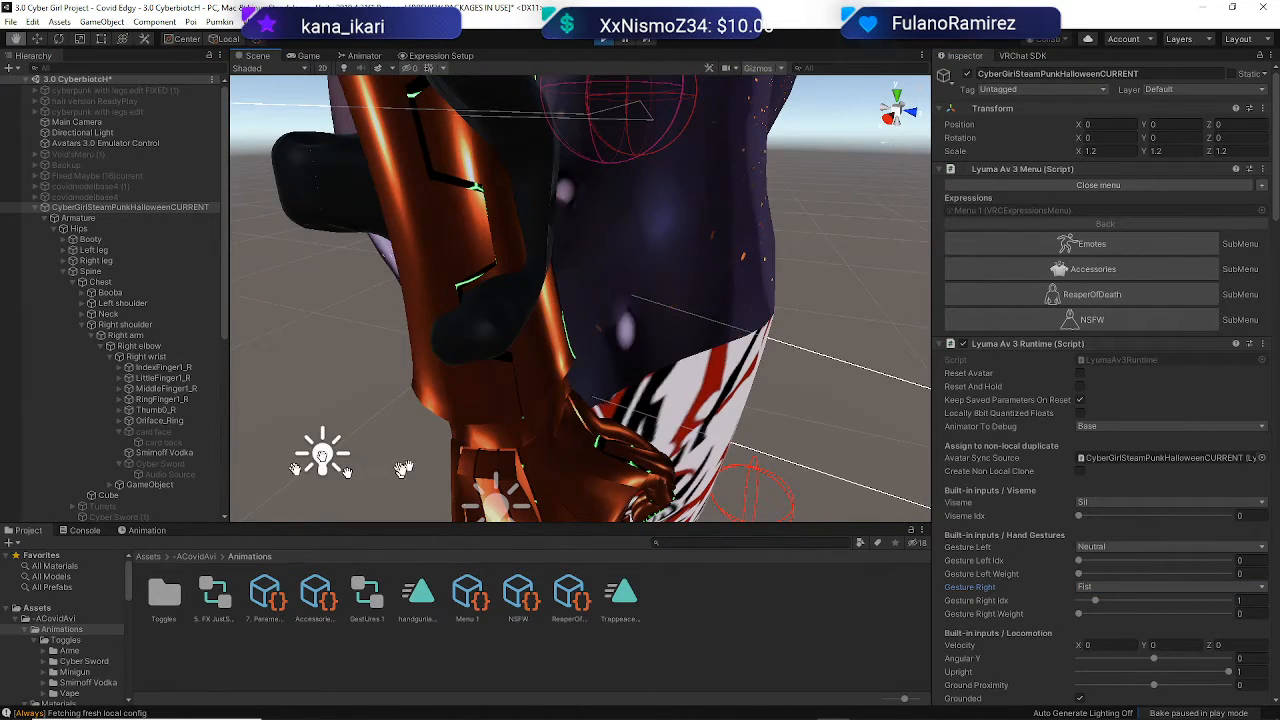
pyautogui.scroll(-7, 480, 470)
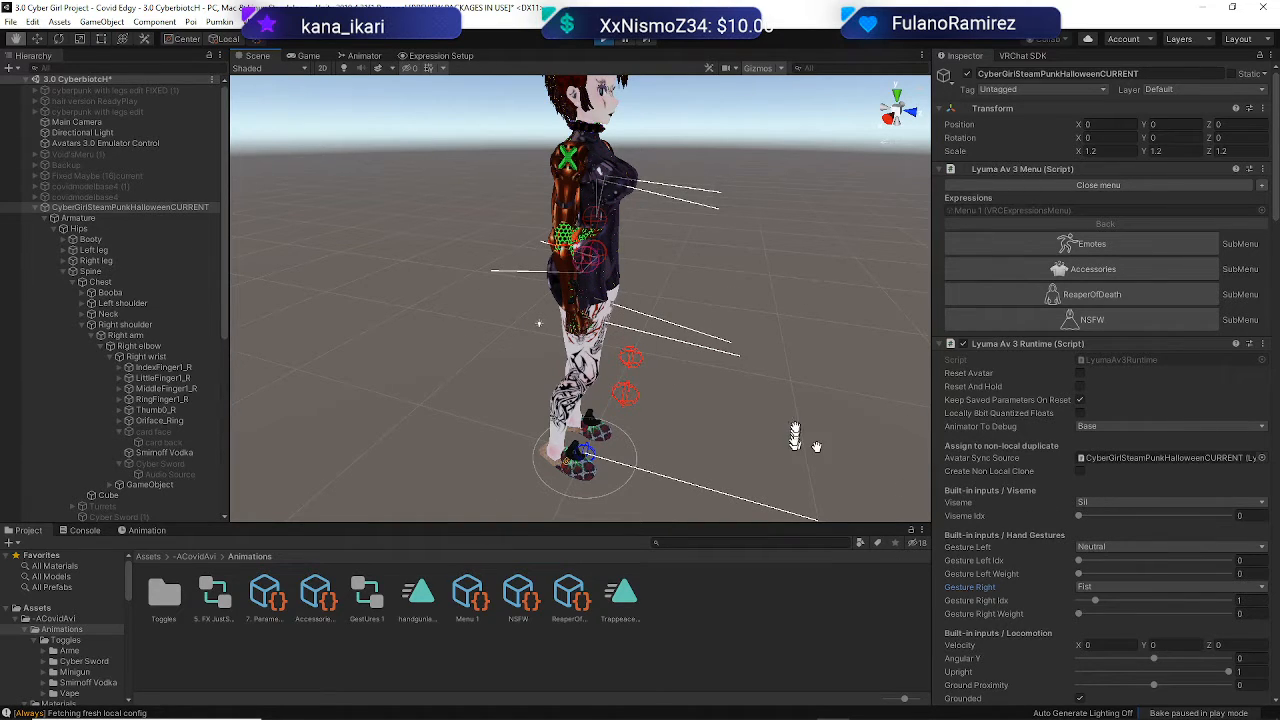
# Reset the right-hand gesture to Neutral and turn on the Props toggle in the Accessories submenu
pyautogui.click(1096, 587)
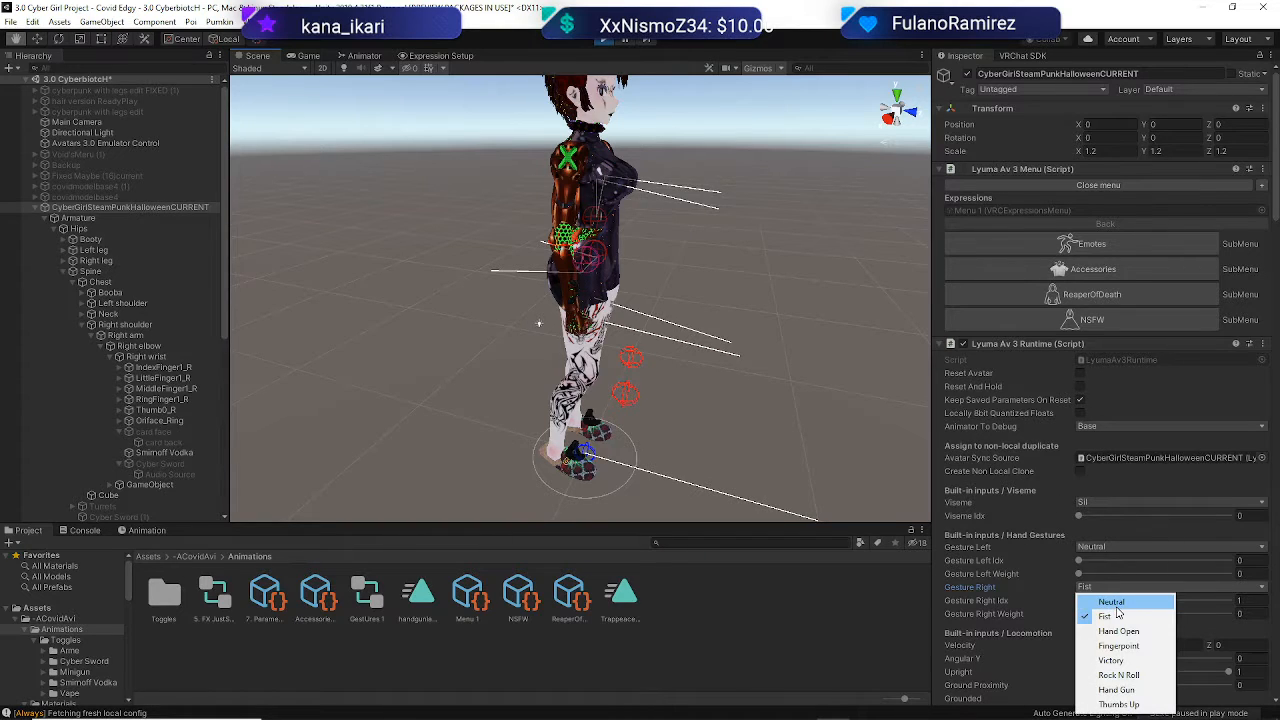
pyautogui.click(1111, 601)
pyautogui.click(1111, 268)
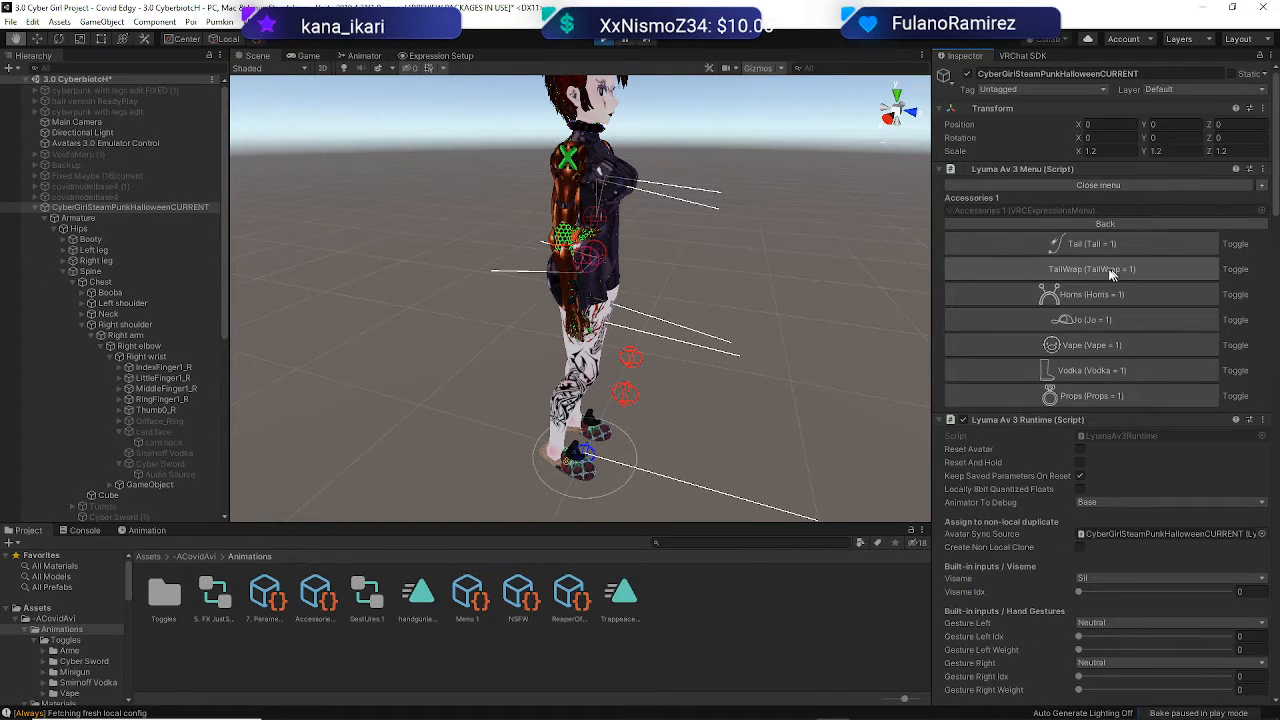
pyautogui.click(1065, 396)
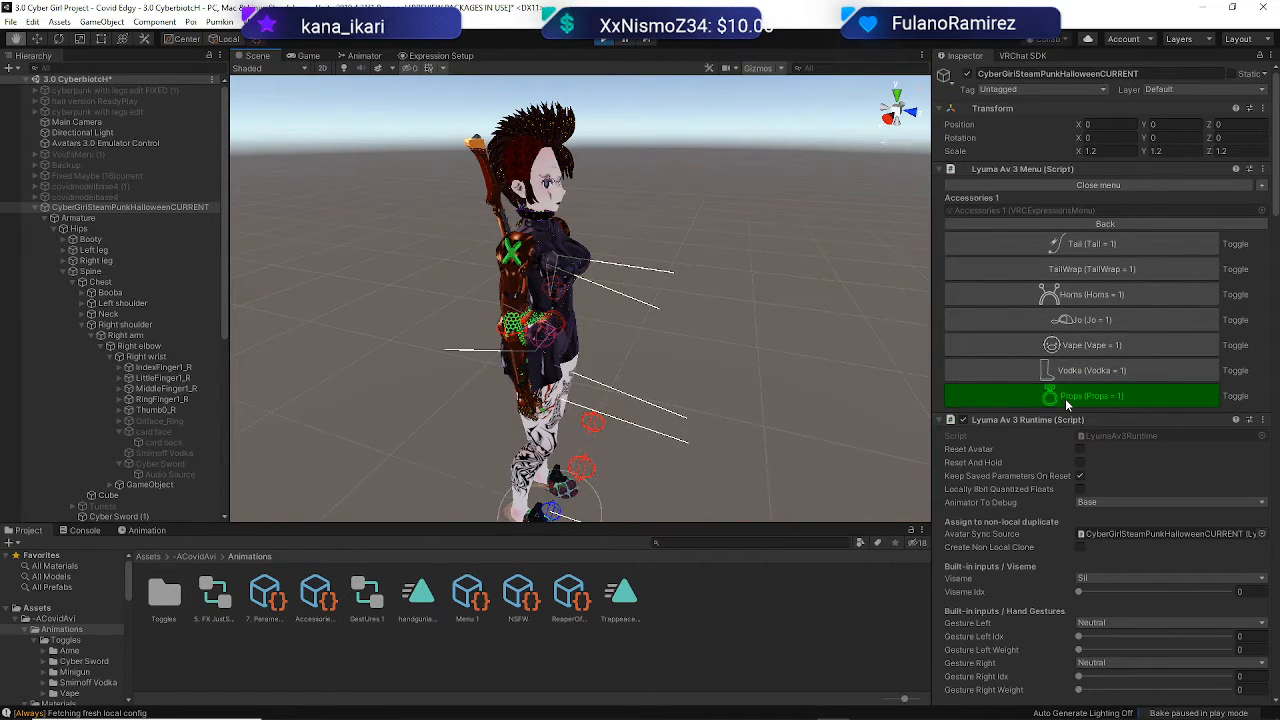
# Test the right-hand Fist gesture with the Props toggle on
pyautogui.scroll(-5, 1080, 390)
pyautogui.click(1129, 427)
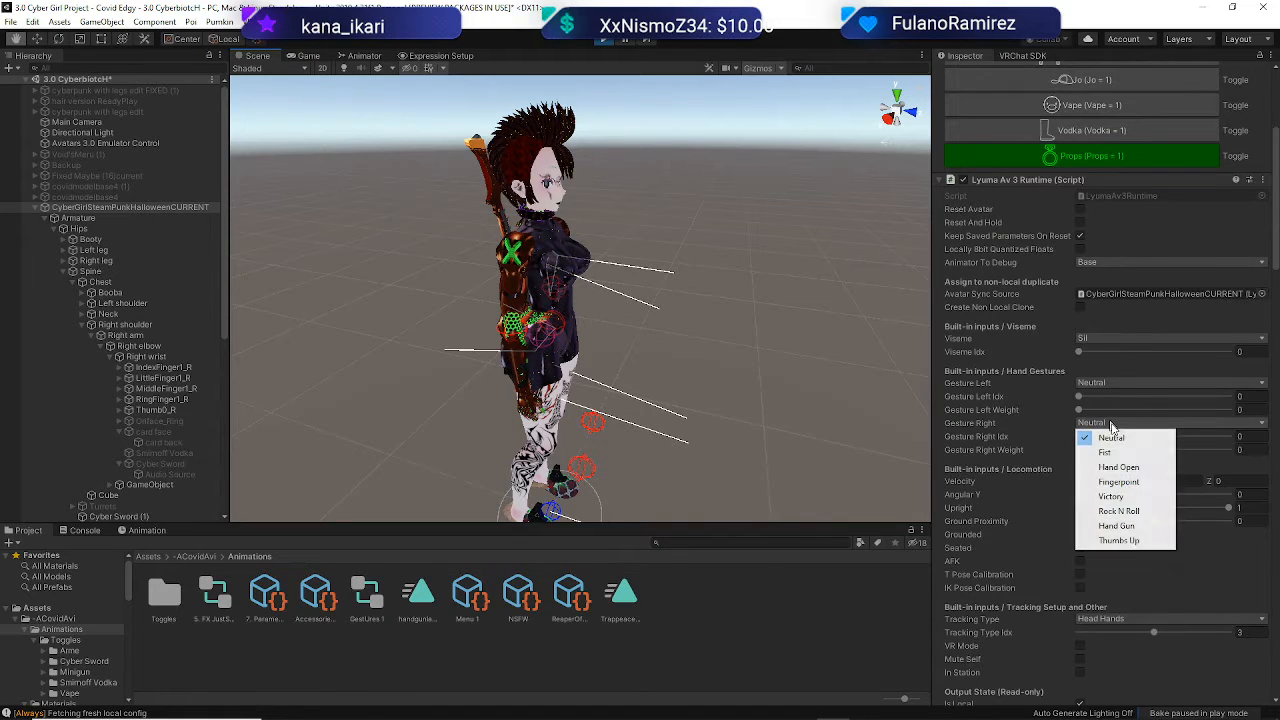
pyautogui.click(1104, 451)
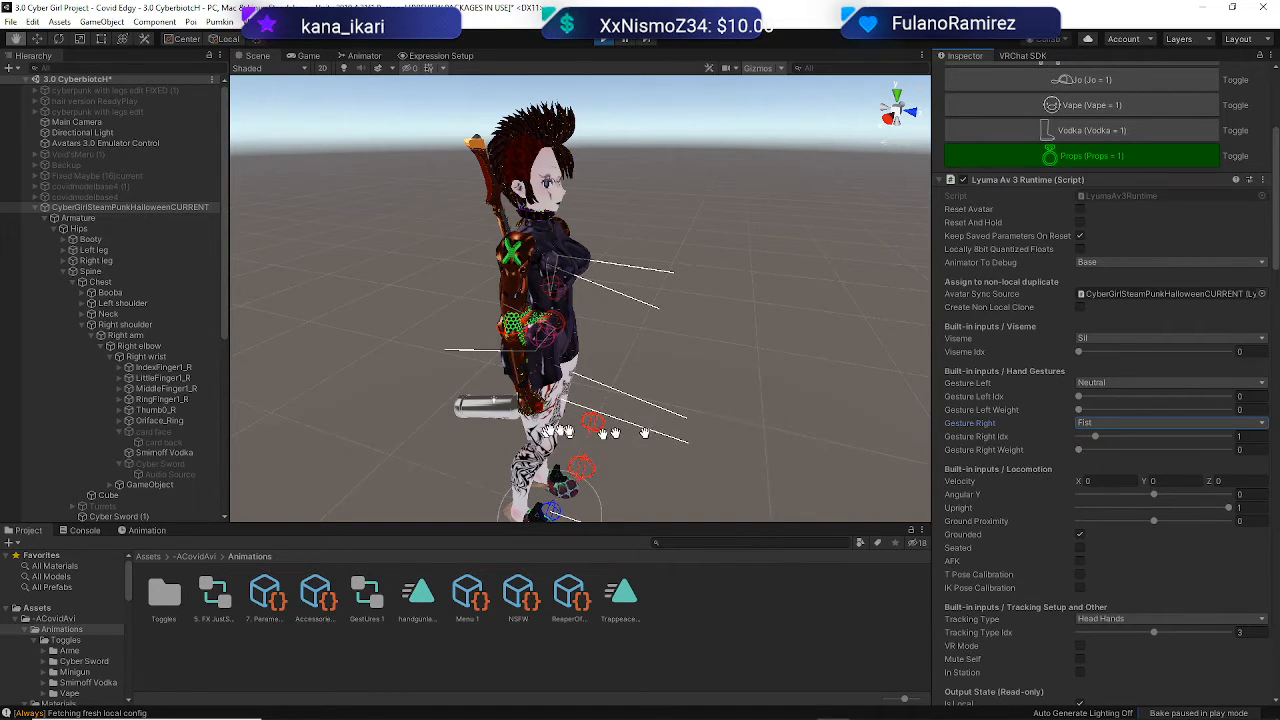
# Test the right-hand Fingerpoint and Thumbs Up gestures with the Props toggle still on
pyautogui.click(1091, 424)
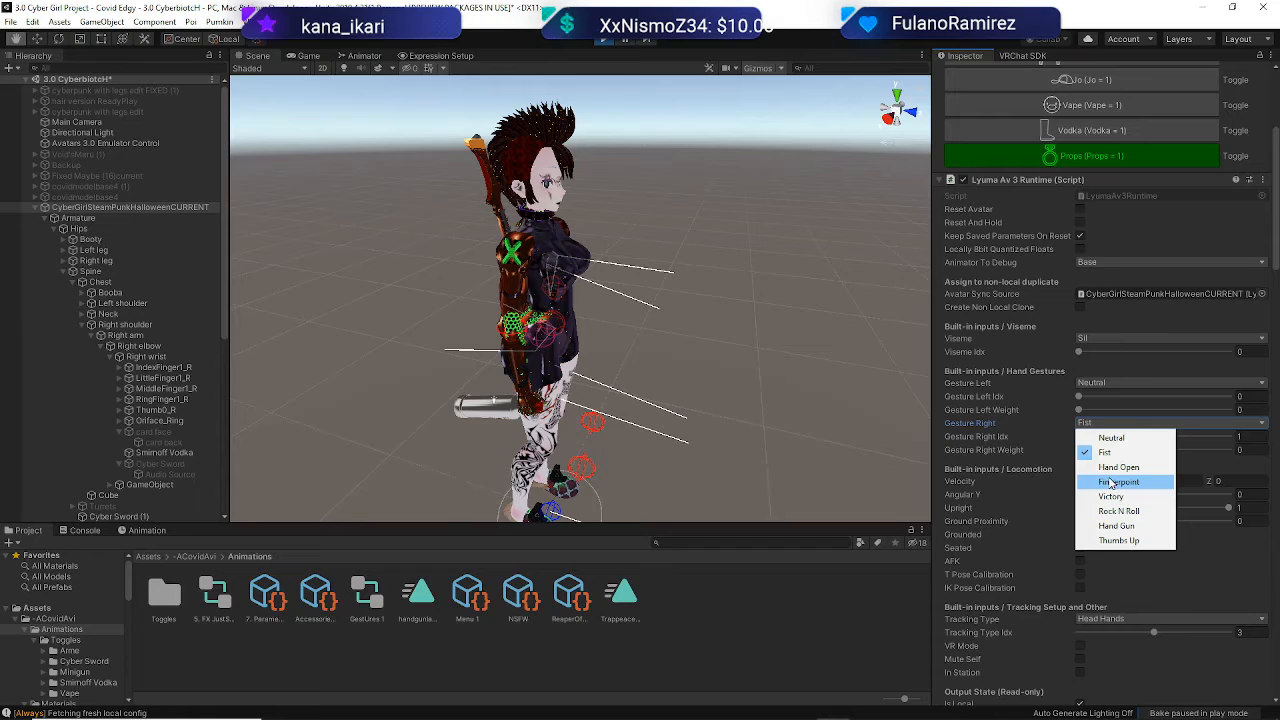
pyautogui.click(1115, 482)
pyautogui.click(1086, 430)
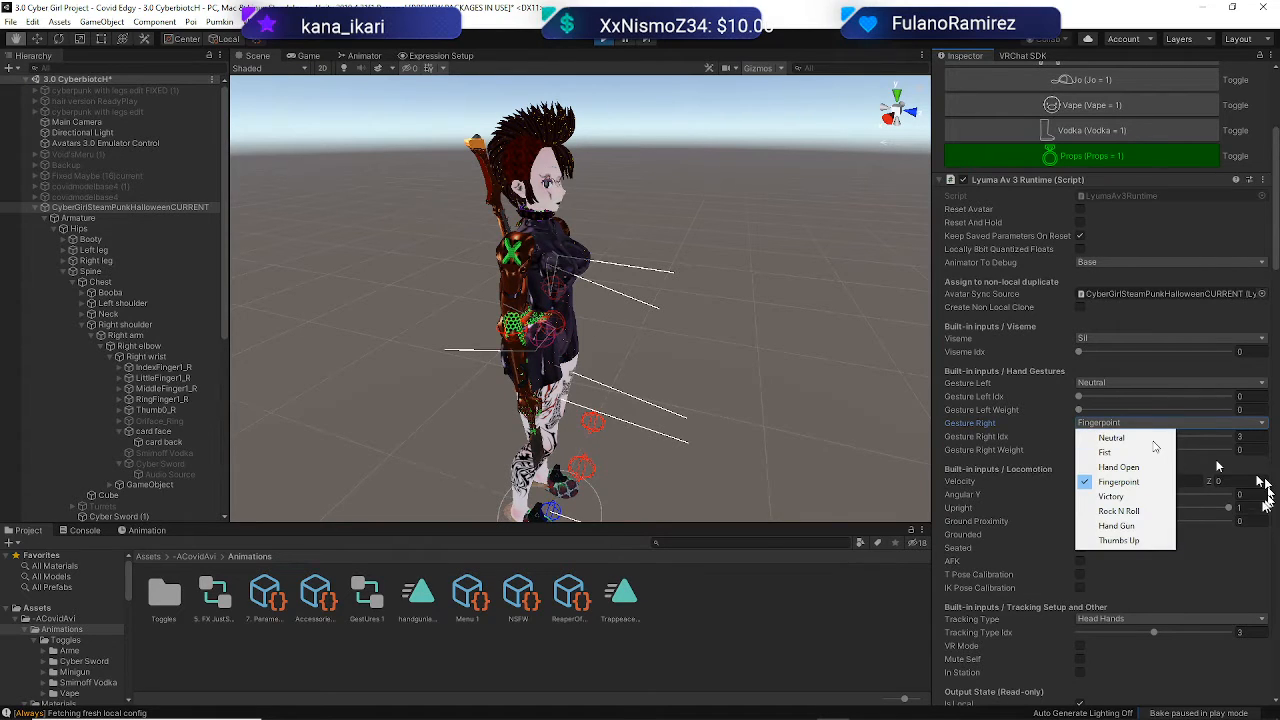
pyautogui.click(1110, 540)
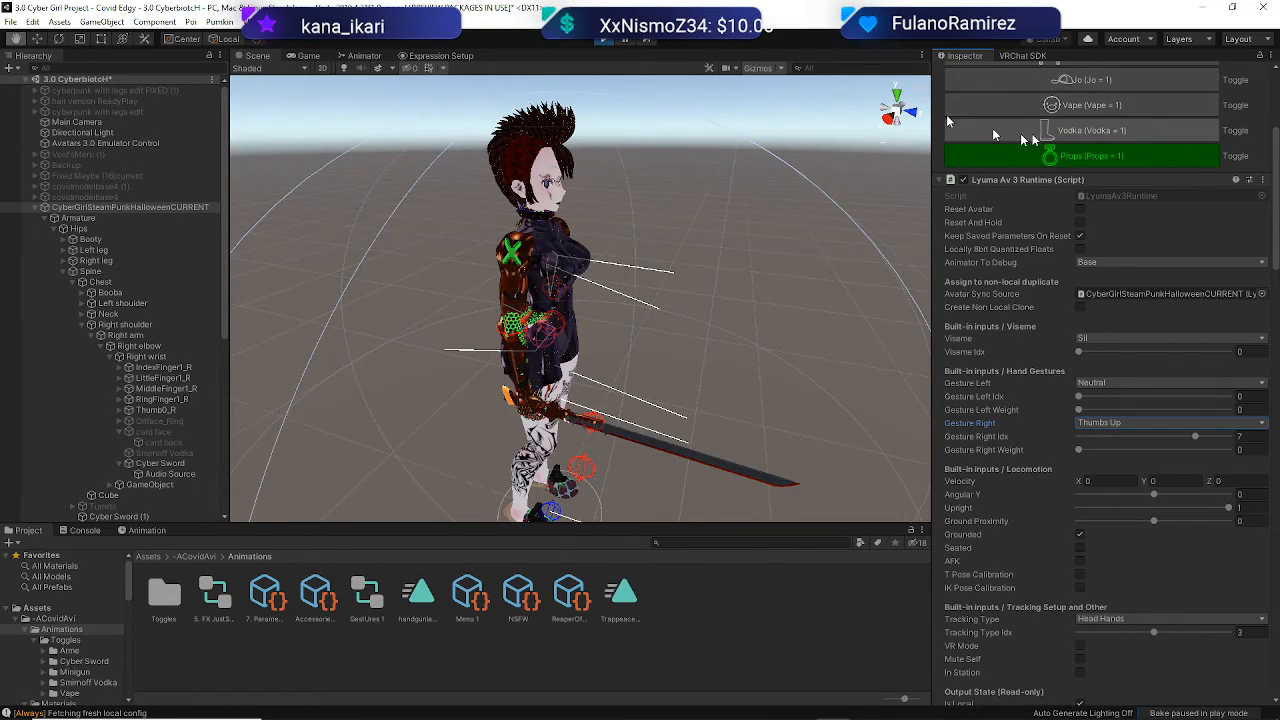
# Turn off the Props toggle with the right hand still in Thumbs Up, and exit play mode
pyautogui.scroll(3, 1120, 300)
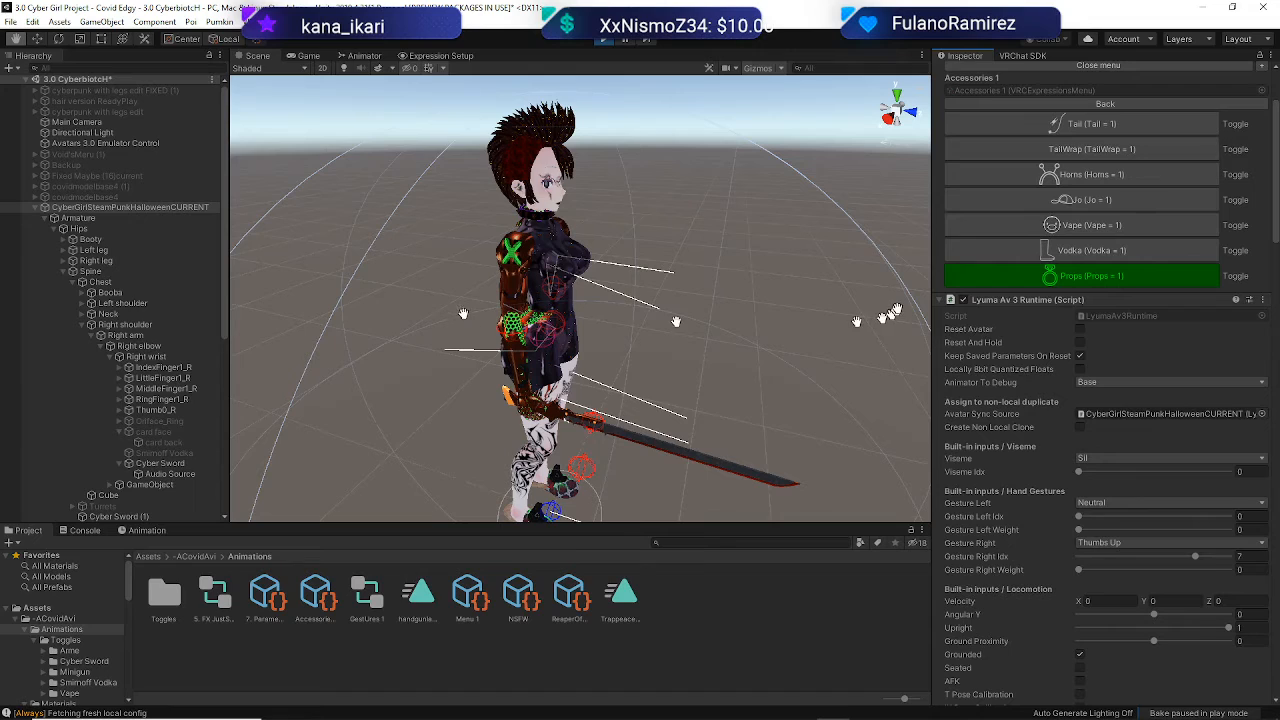
pyautogui.click(1070, 276)
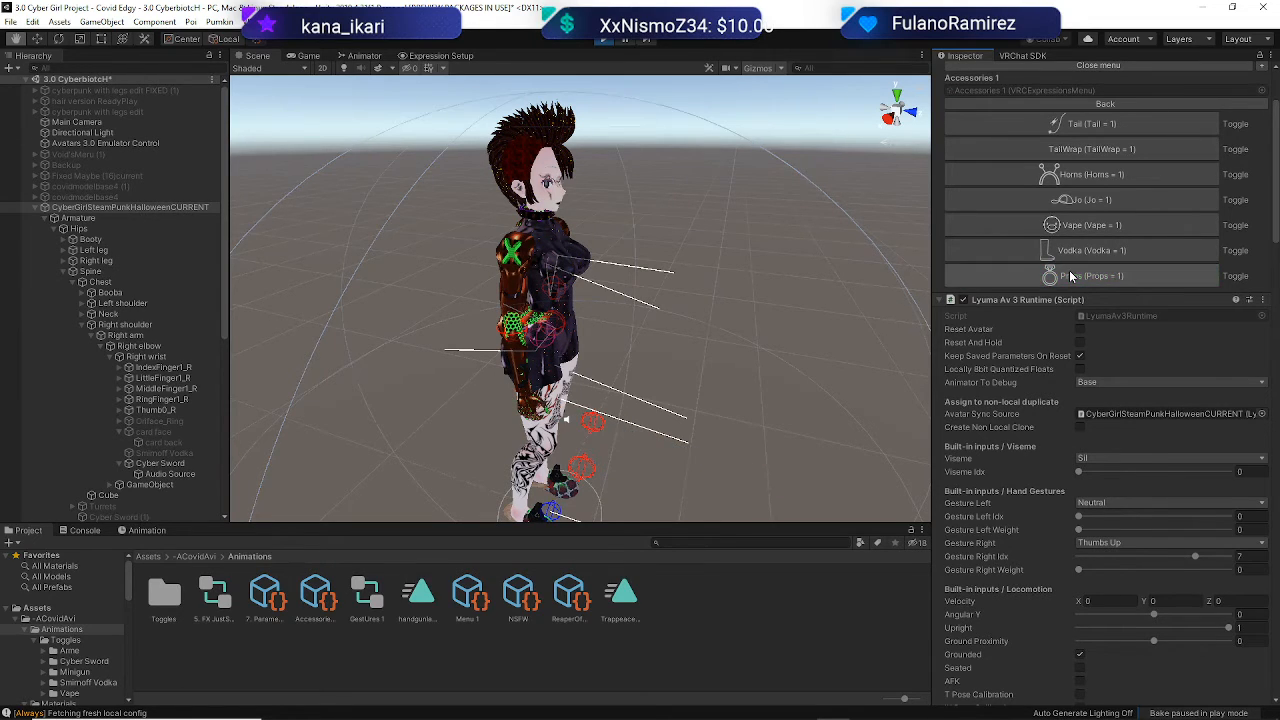
pyautogui.click(600, 43)
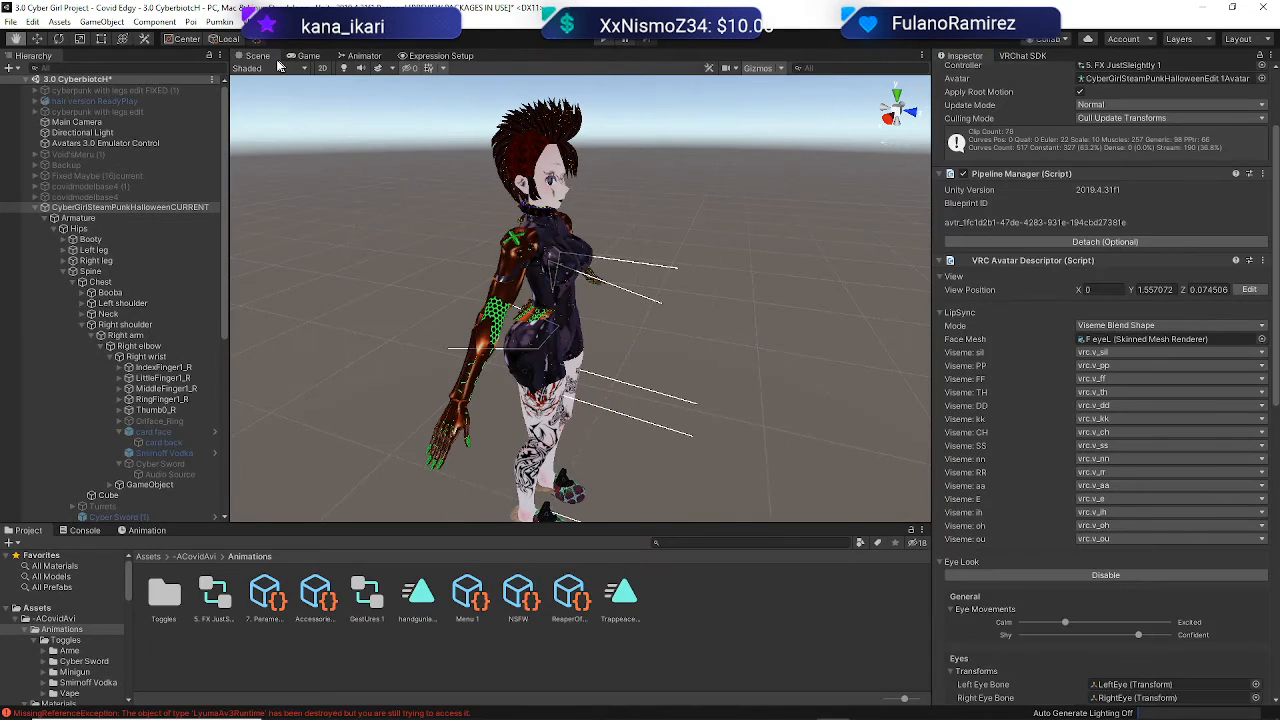